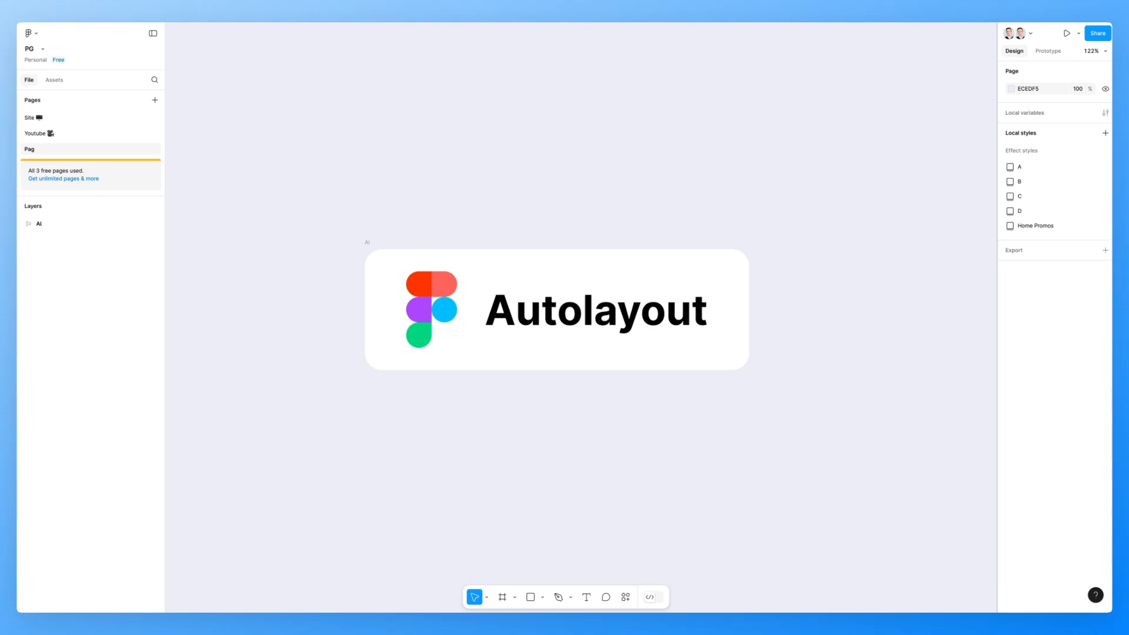
- Examine the Ai card frame's auto layout settings and its logo and text layers
{"action": "scroll", "coordinate": [558, 299], "scroll_direction": "down", "scroll_amount": 2}
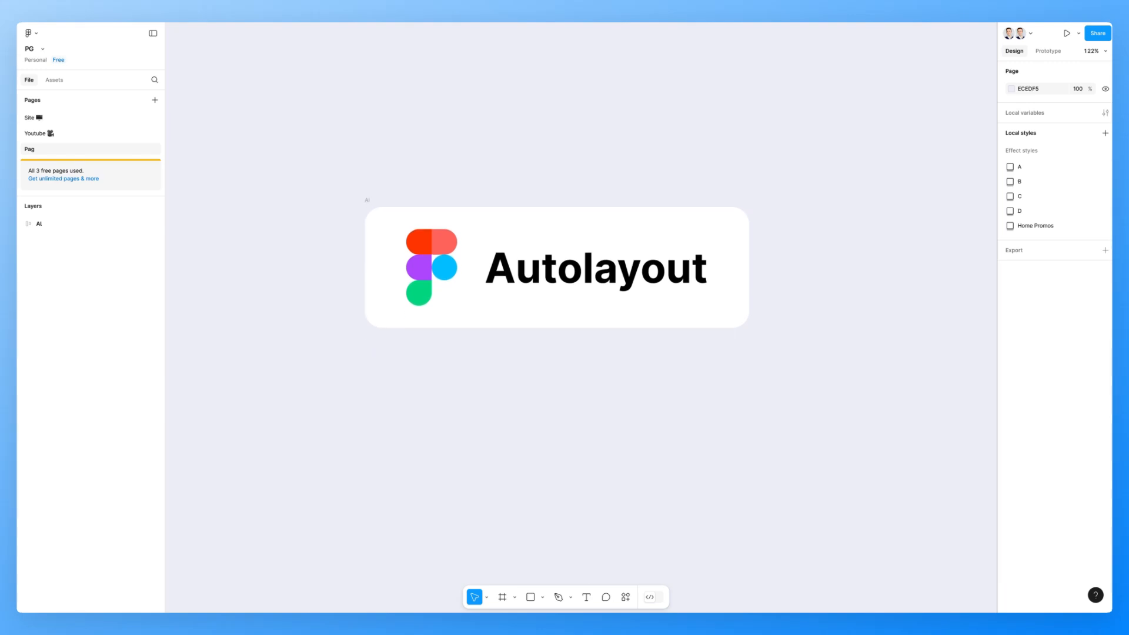
{"action": "scroll", "coordinate": [558, 275], "scroll_direction": "up", "scroll_amount": 1}
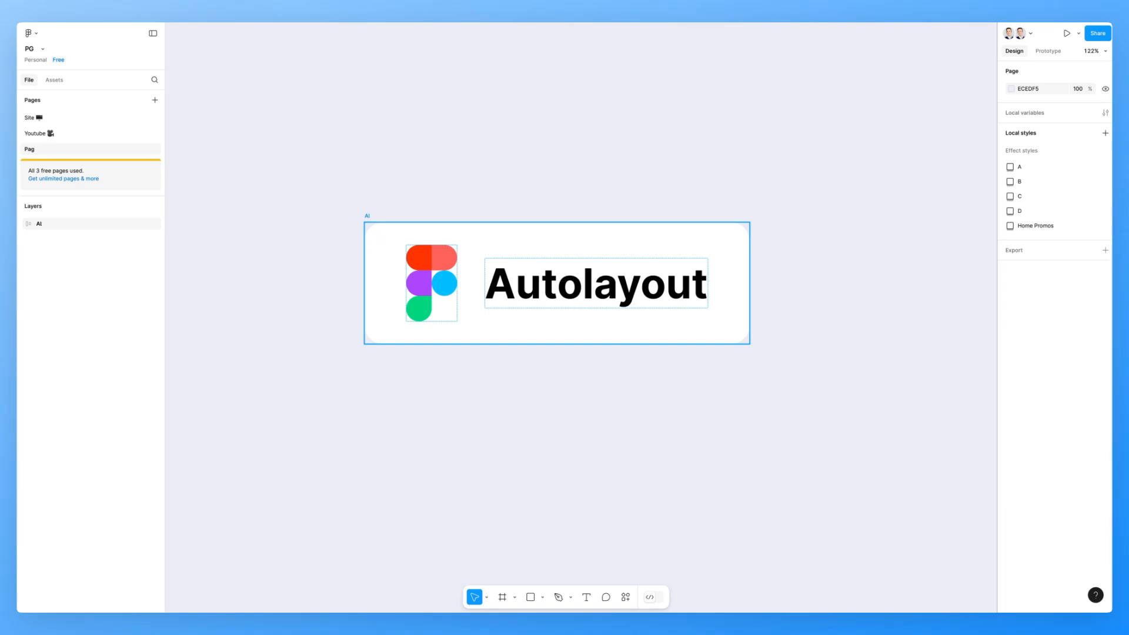
{"action": "left_click", "coordinate": [557, 284]}
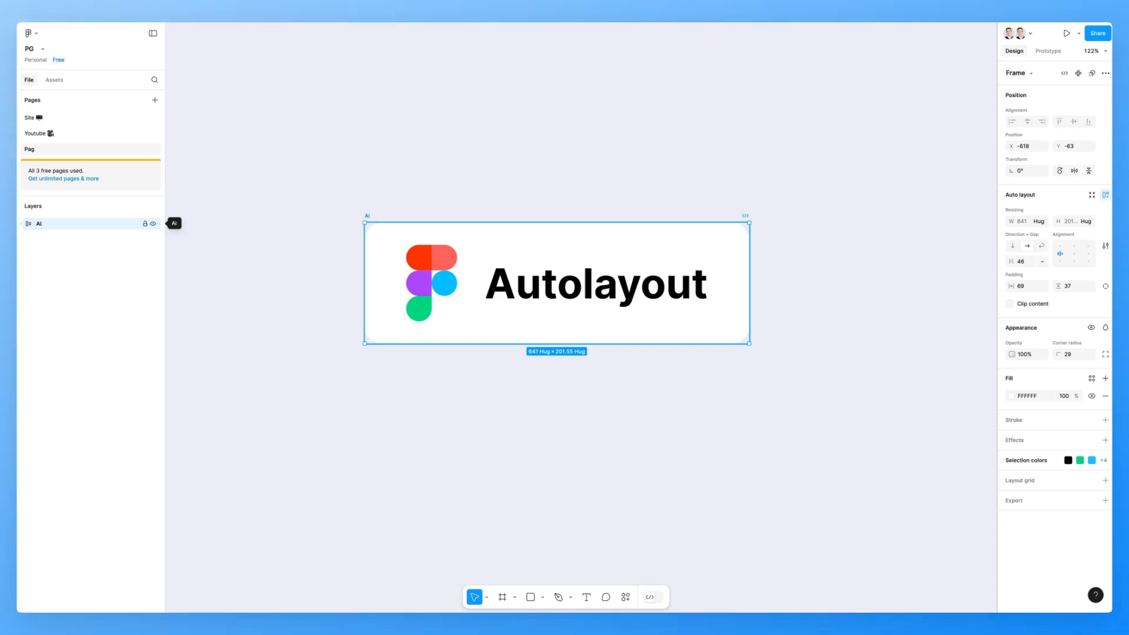
{"action": "left_click", "coordinate": [21, 223]}
{"action": "left_click", "coordinate": [20, 224]}
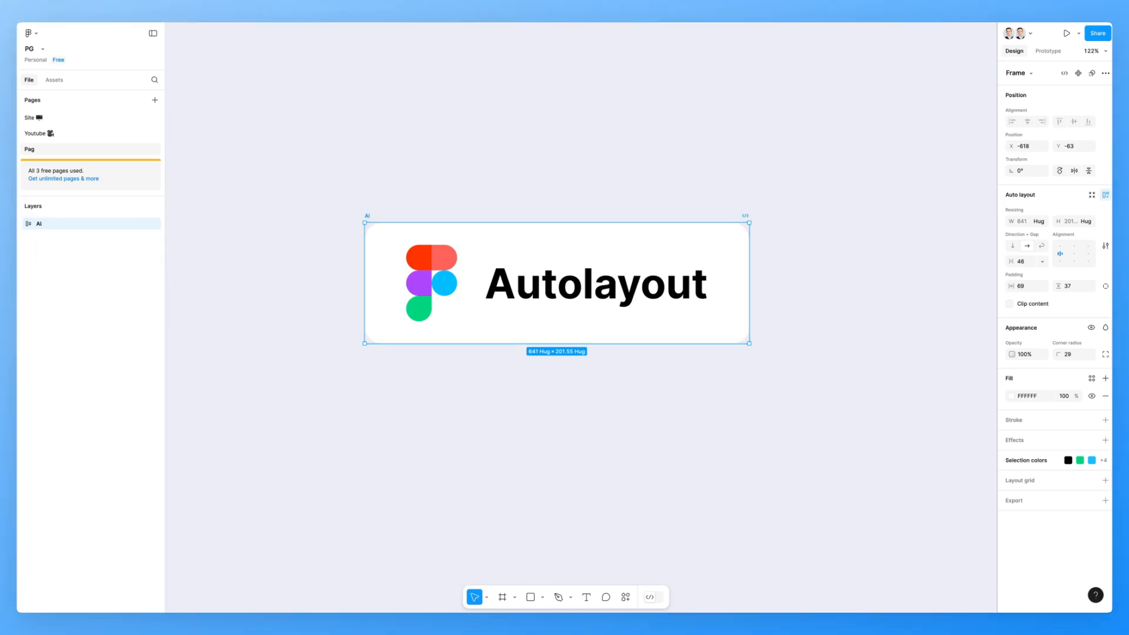
{"action": "key", "text": "Escape"}
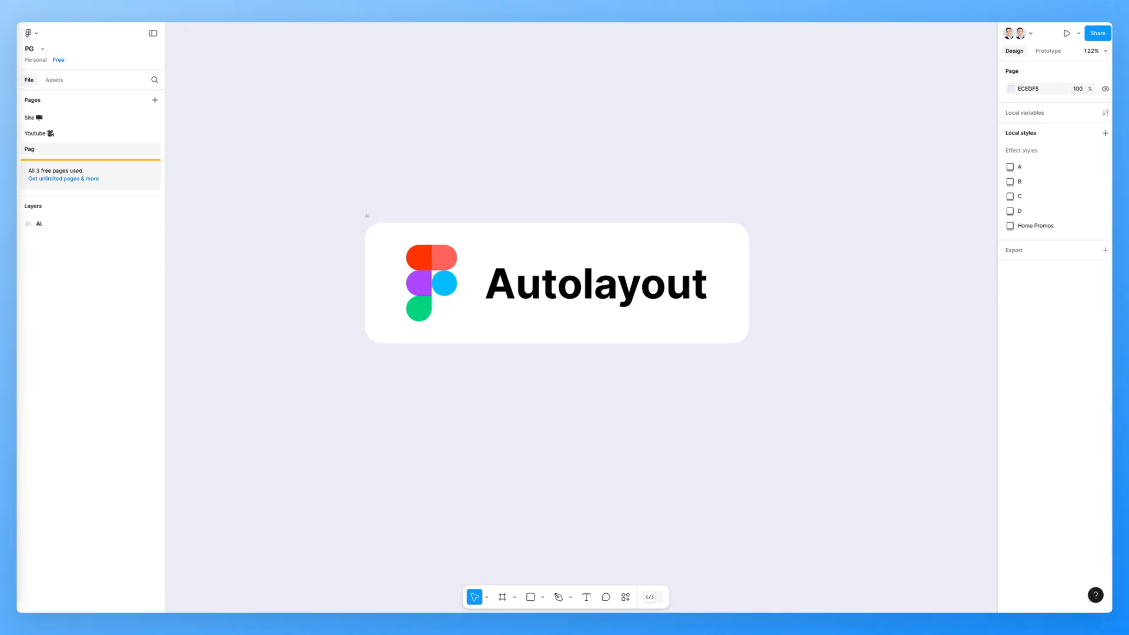
{"action": "scroll", "coordinate": [558, 283], "scroll_direction": "down", "scroll_amount": 5}
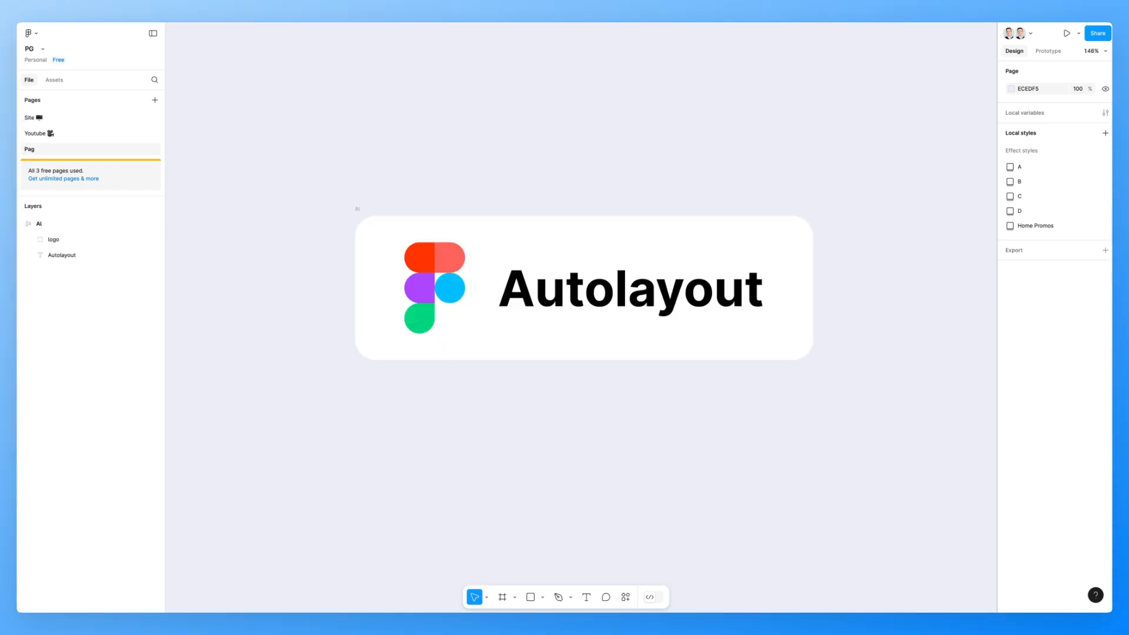
{"action": "scroll", "coordinate": [584, 259], "scroll_direction": "down", "scroll_amount": 2}
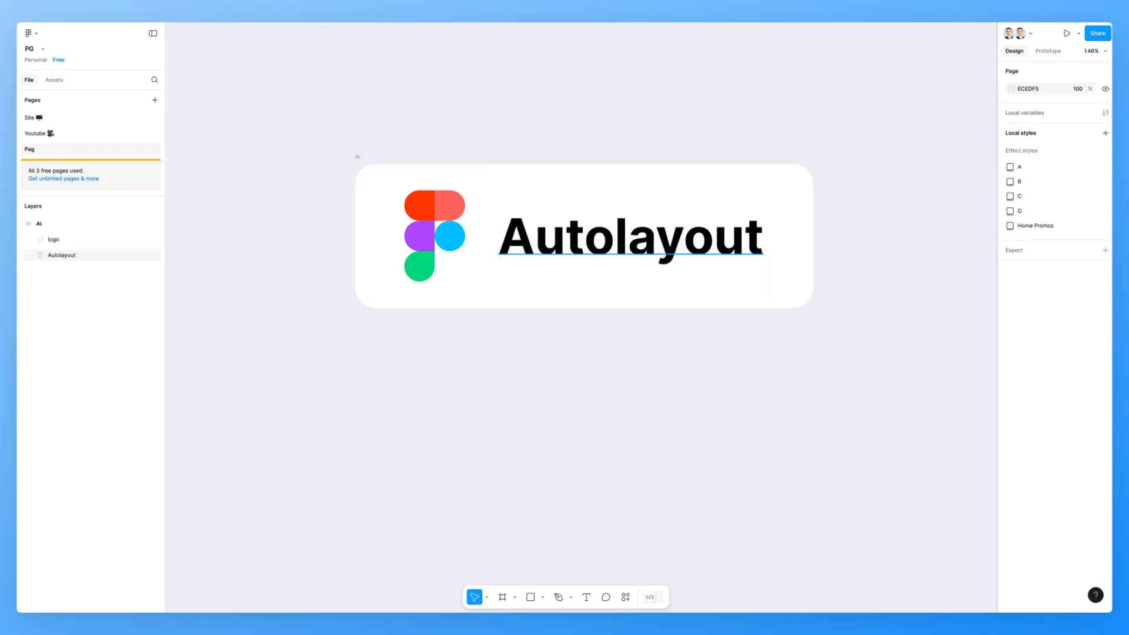
- Duplicate the Autolayout text out of the card and place the copy well below it
{"action": "left_click", "coordinate": [630, 235]}
{"action": "key", "text": "ctrl+v"}
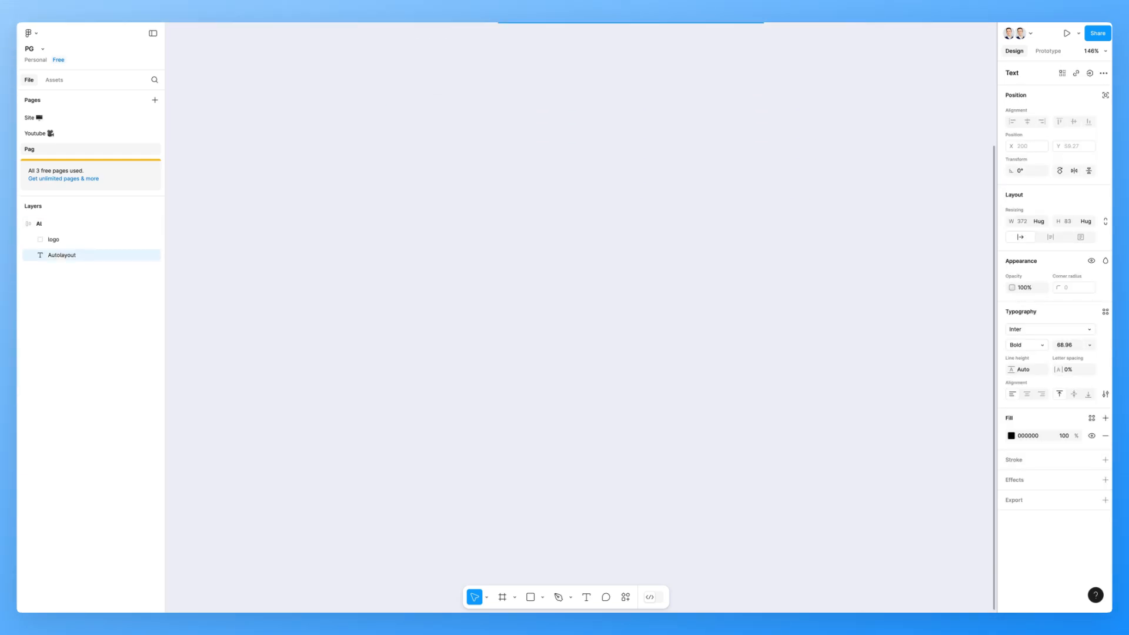
{"action": "key", "text": "Delete"}
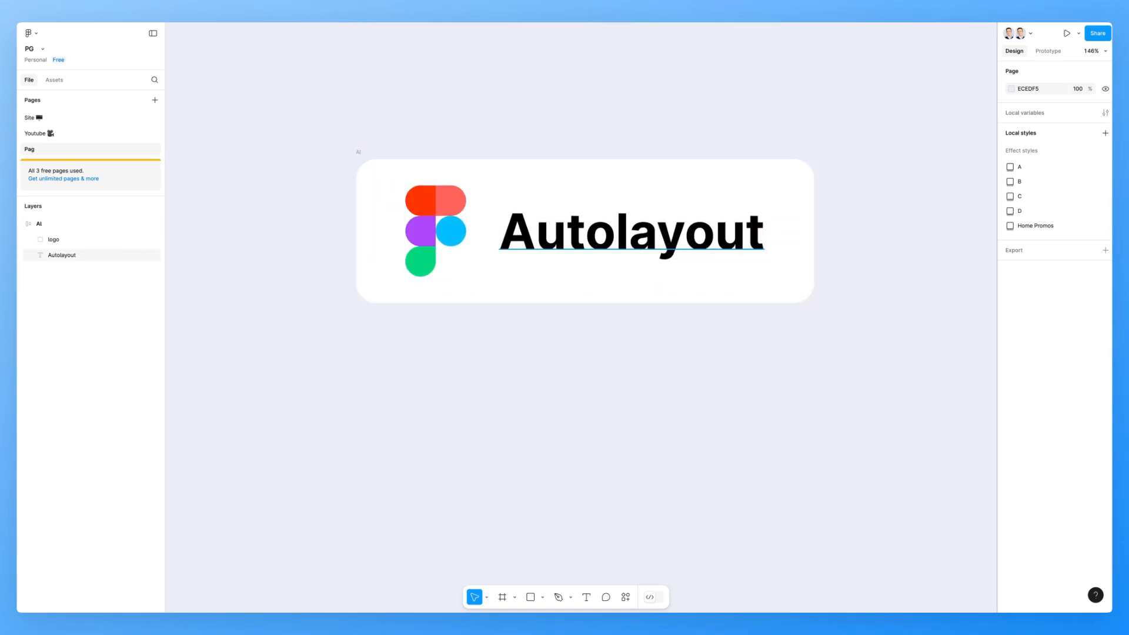
{"action": "left_click_drag", "start_coordinate": [632, 232], "coordinate": [632, 554]}
{"action": "scroll", "coordinate": [631, 554], "scroll_direction": "down", "scroll_amount": 7}
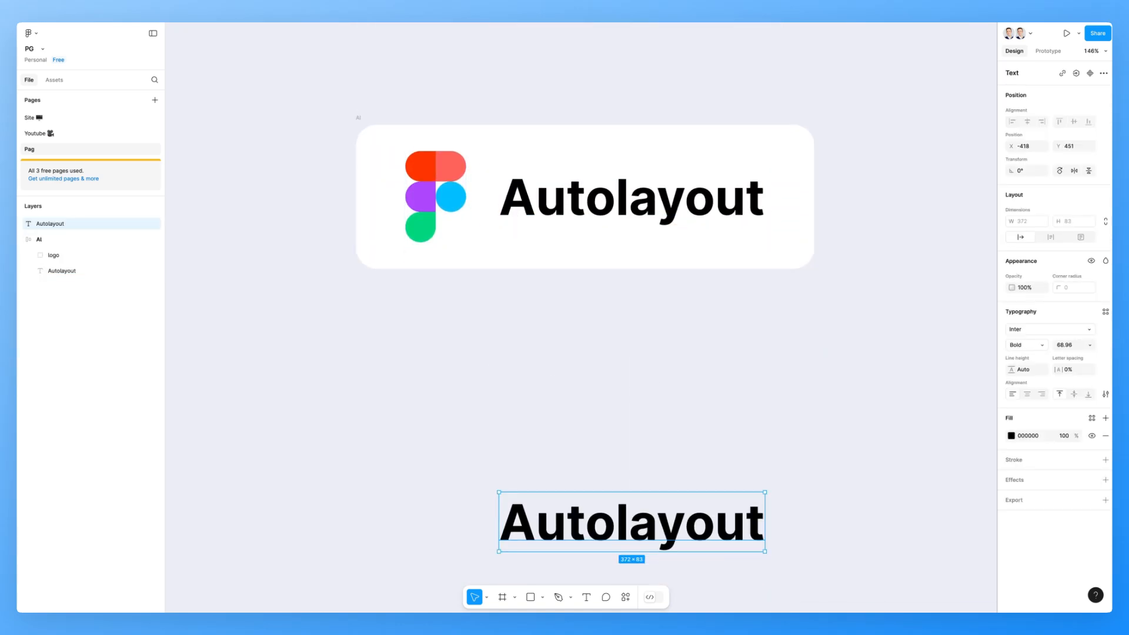
{"action": "left_click_drag", "start_coordinate": [632, 136], "coordinate": [564, 290]}
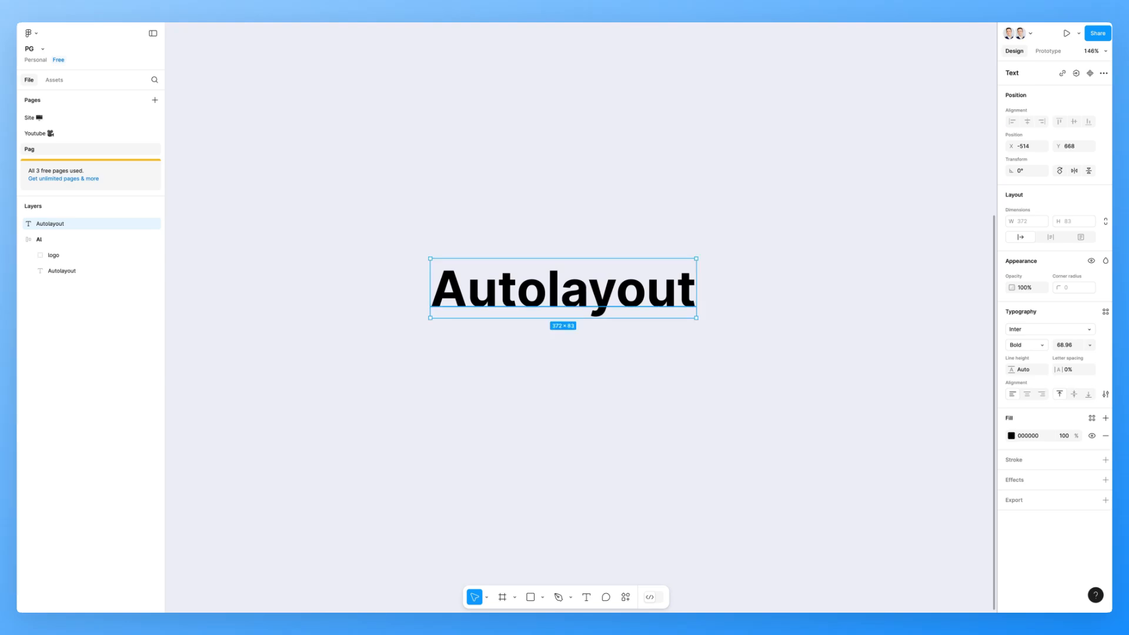
- Wrap the standalone Autolayout text in an auto layout frame and add a white fill
{"action": "right_click", "coordinate": [541, 288]}
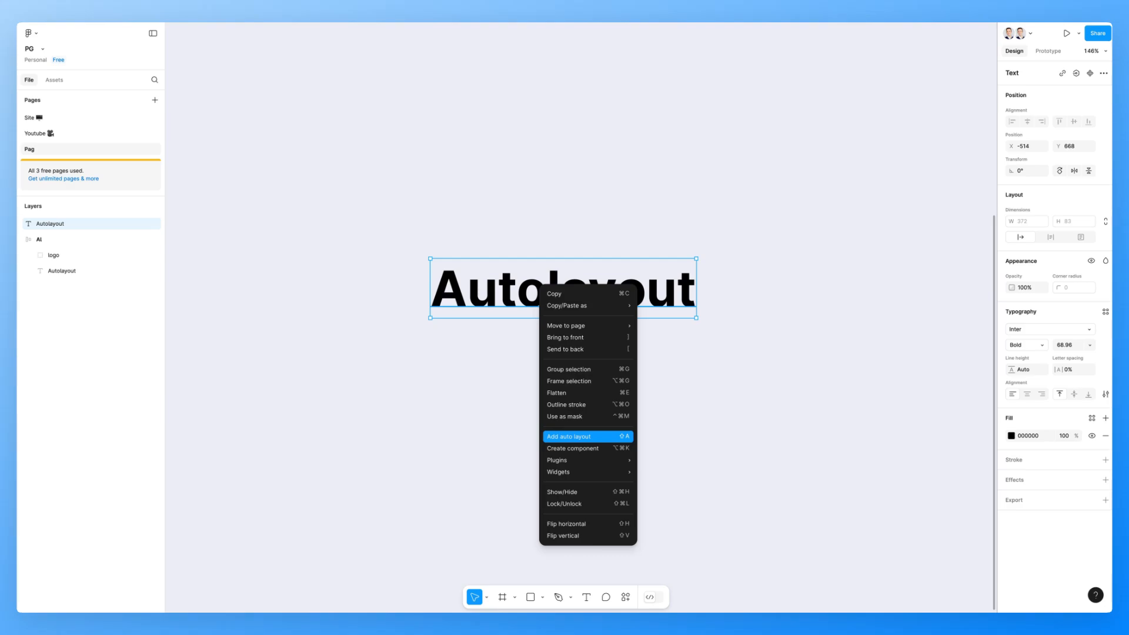
{"action": "left_click", "coordinate": [569, 436]}
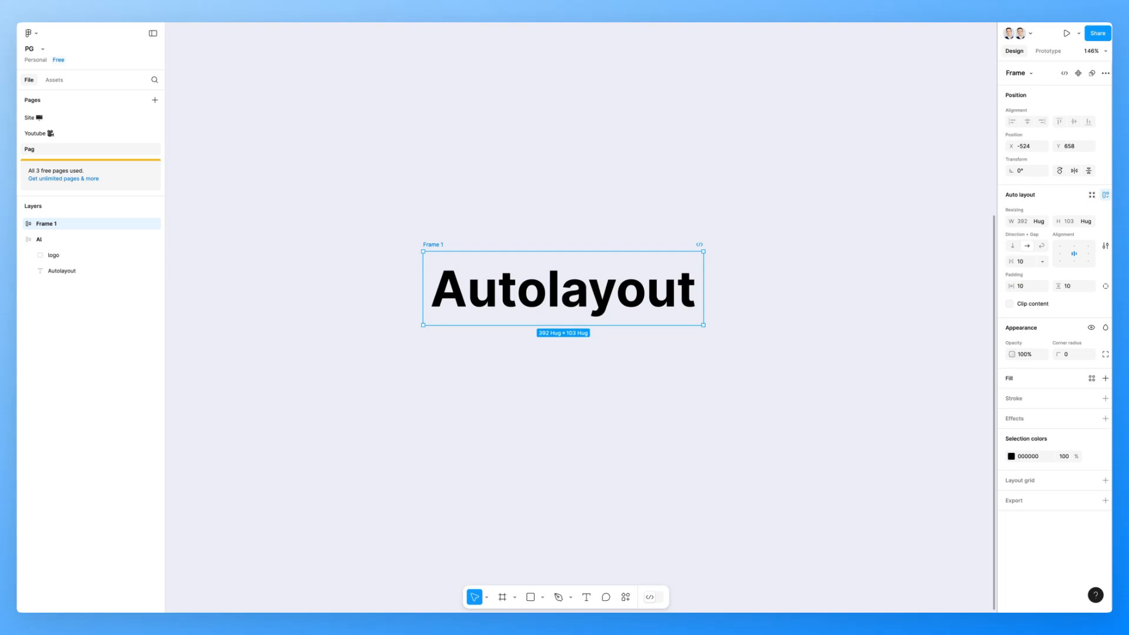
{"action": "left_click", "coordinate": [1106, 378]}
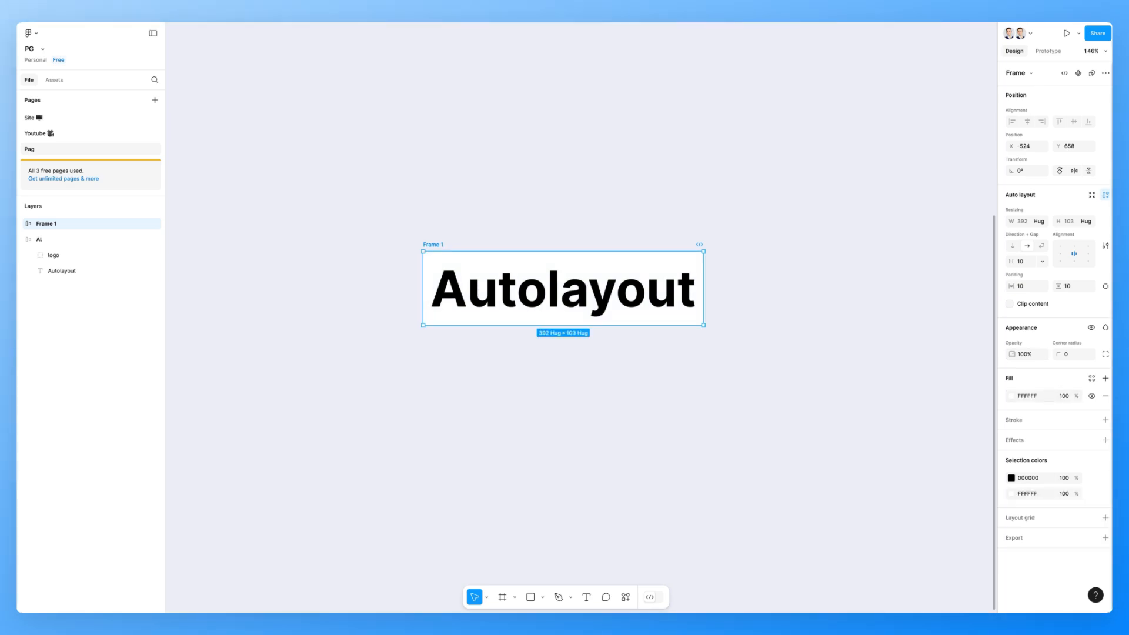
- Duplicate the text inside Frame 1 twice so it holds three Autolayout texts in a row
{"action": "scroll", "coordinate": [624, 285], "scroll_direction": "up", "scroll_amount": 5}
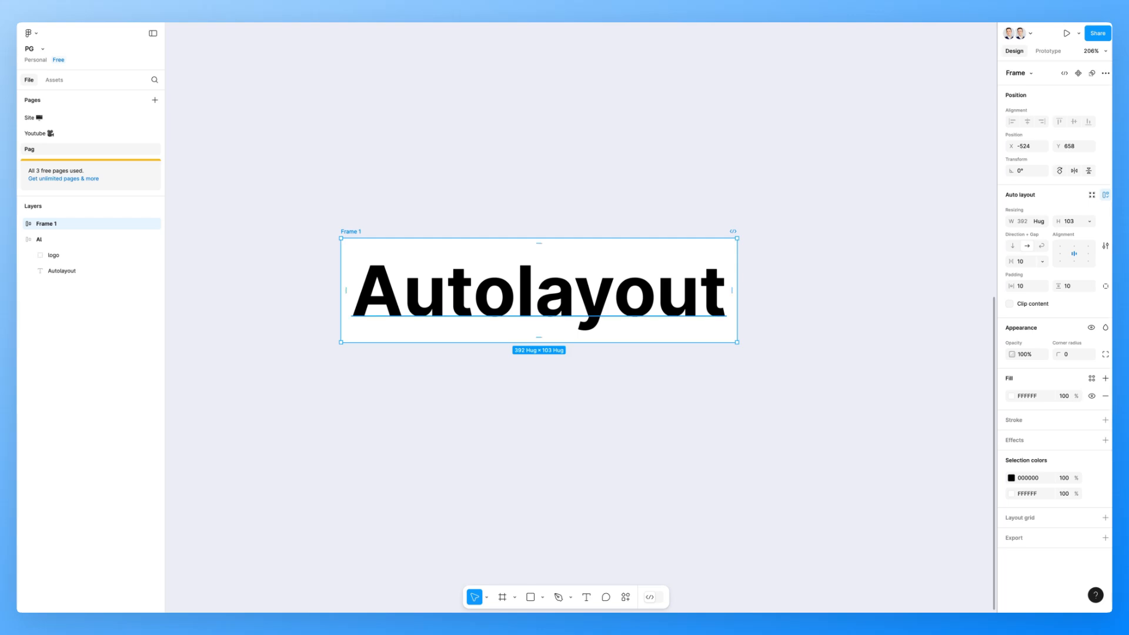
{"action": "key", "text": "Return"}
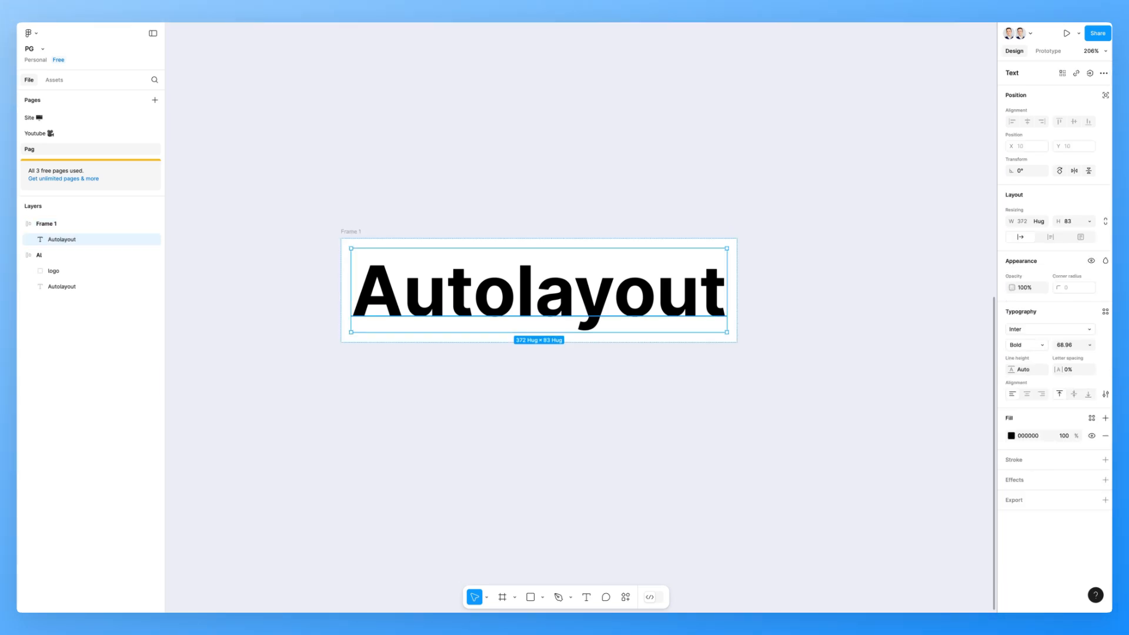
{"action": "key", "text": "ctrl+d"}
{"action": "key", "text": "ctrl+d"}
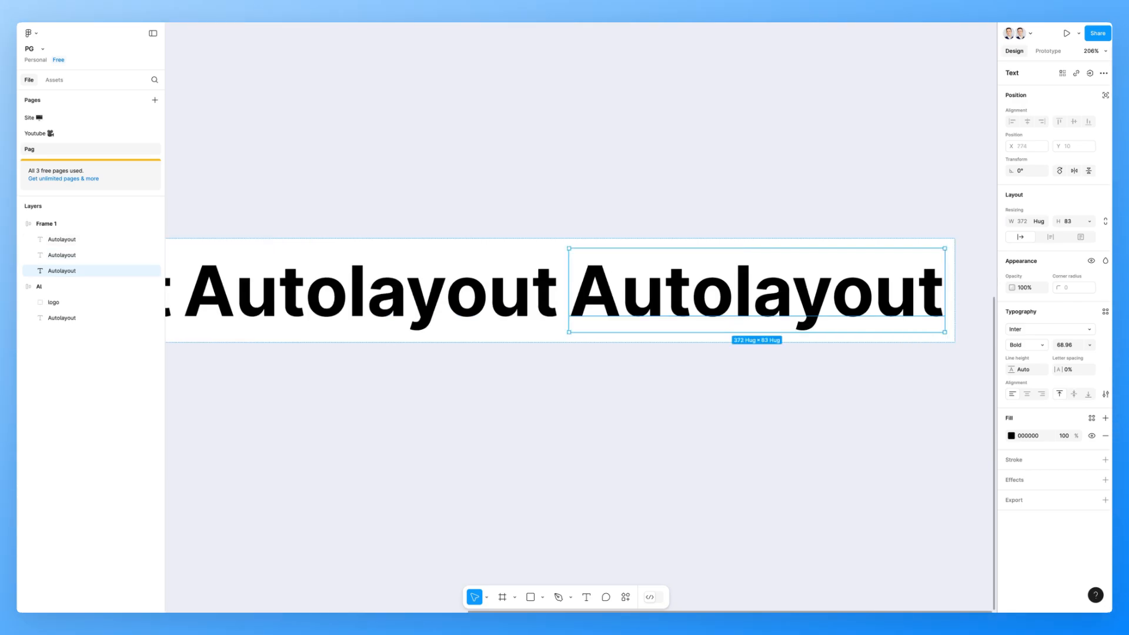
{"action": "scroll", "coordinate": [660, 281], "scroll_direction": "down", "scroll_amount": 5}
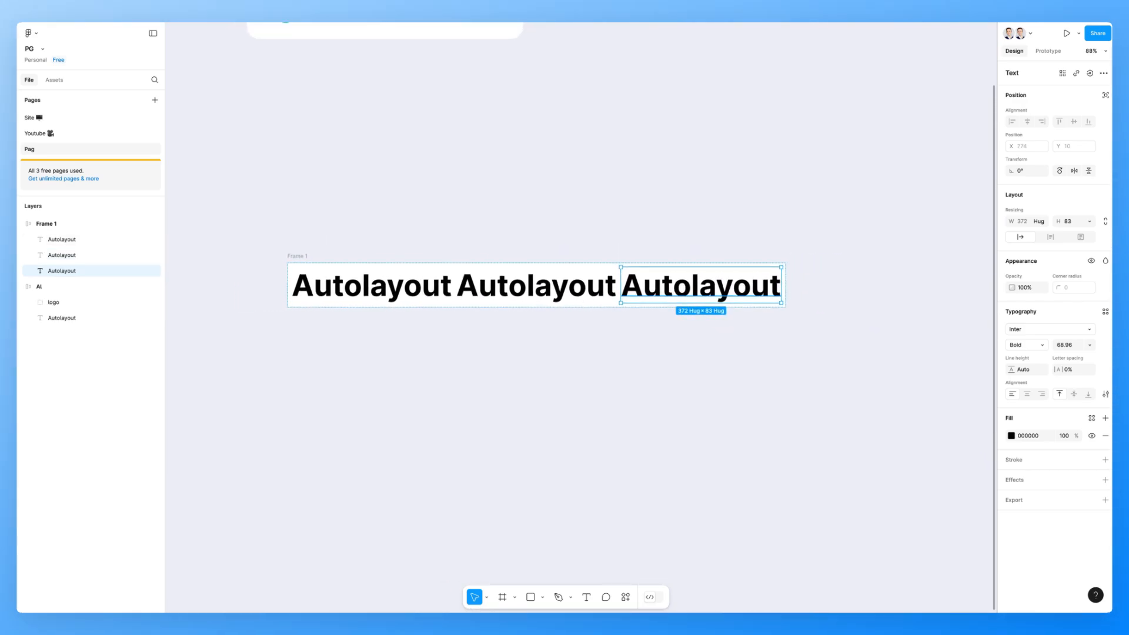
{"action": "key", "text": "Escape"}
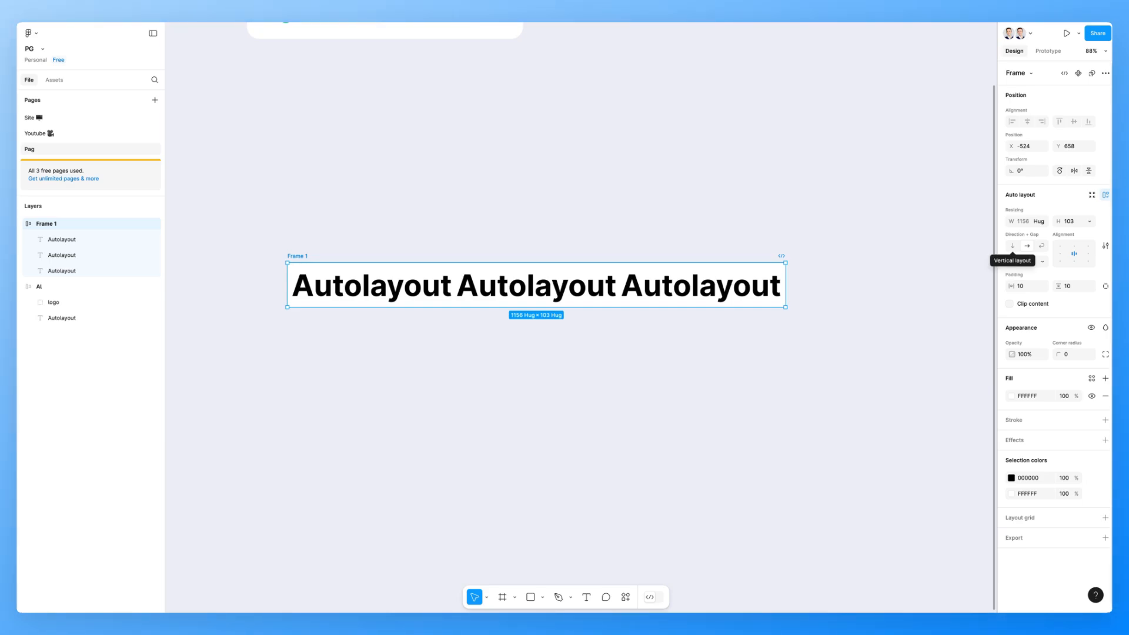
- Switch Frame 1's auto layout direction to vertical and back to horizontal
{"action": "left_click", "coordinate": [1013, 246]}
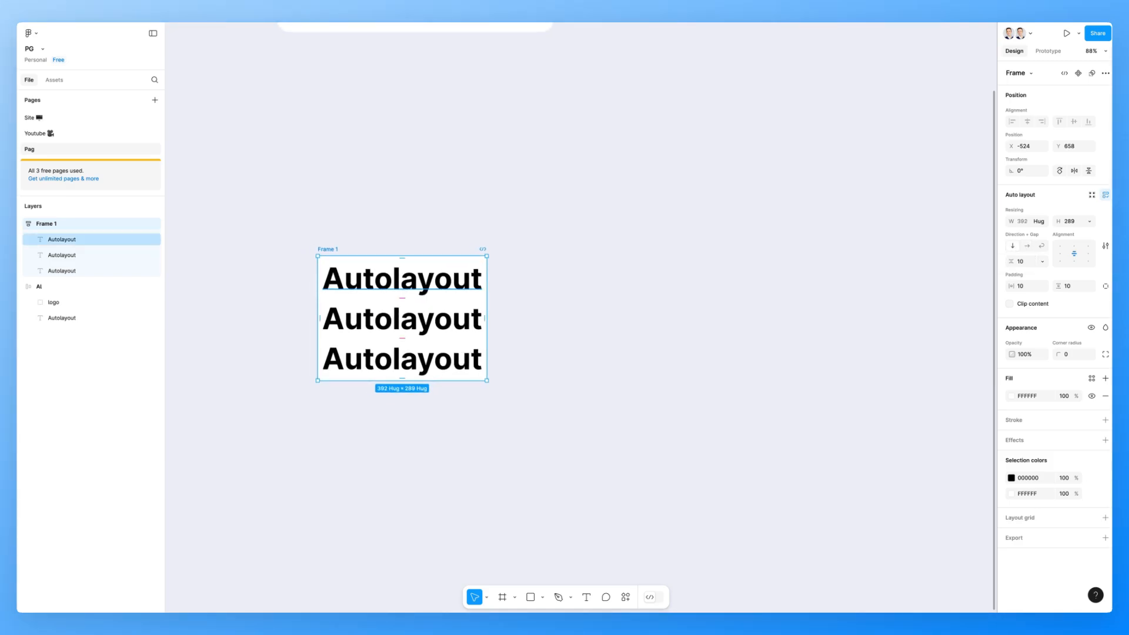
{"action": "left_click", "coordinate": [1028, 246]}
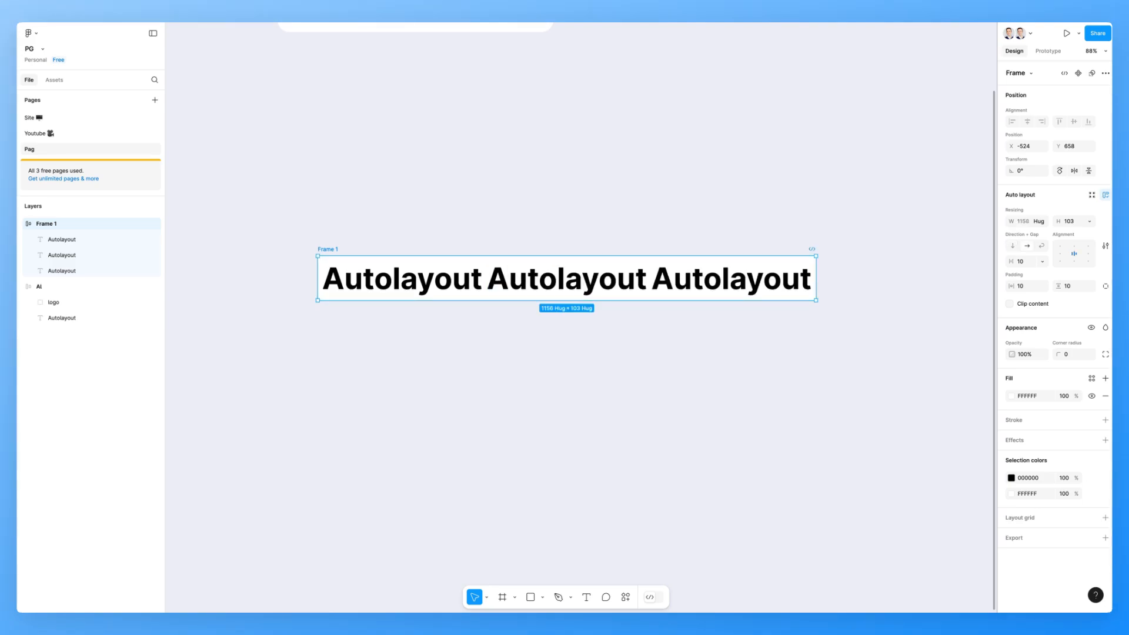
{"action": "scroll", "coordinate": [581, 317], "scroll_direction": "up", "scroll_amount": 4}
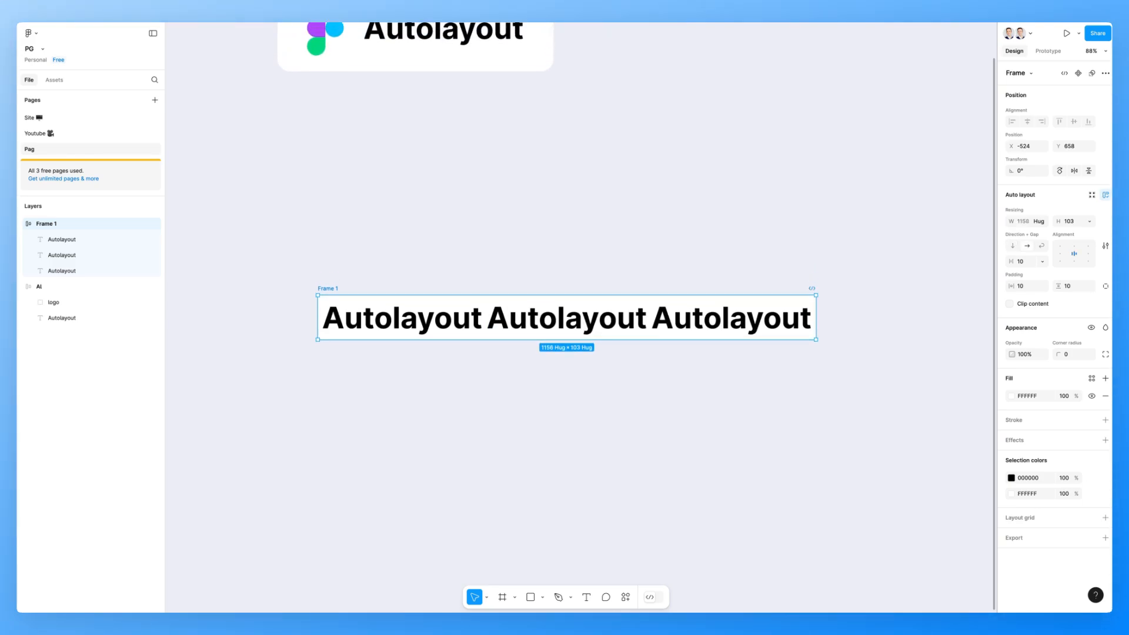
- Select the Ai card and toggle its auto layout to vertical and back to horizontal
{"action": "left_click", "coordinate": [415, 221]}
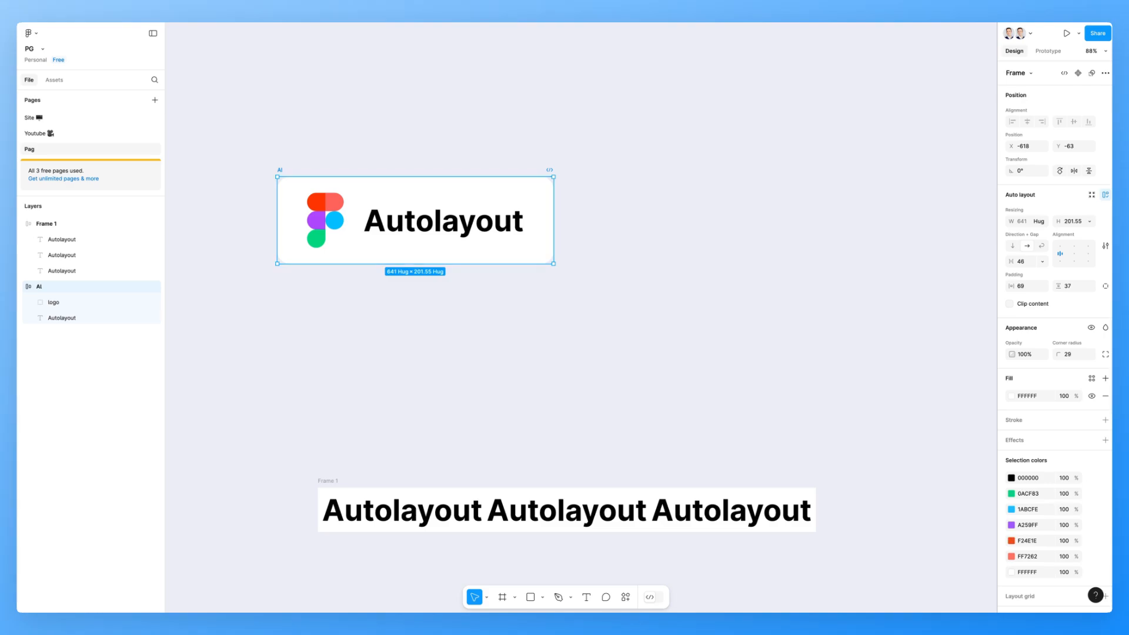
{"action": "key", "text": "shift+v"}
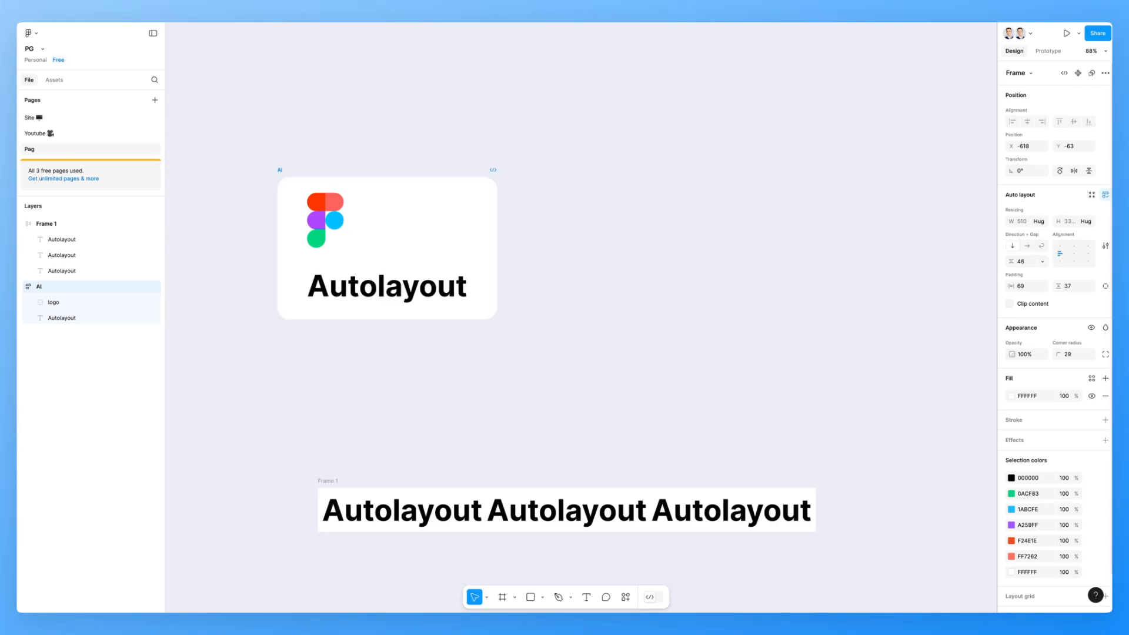
{"action": "key", "text": "shift+h"}
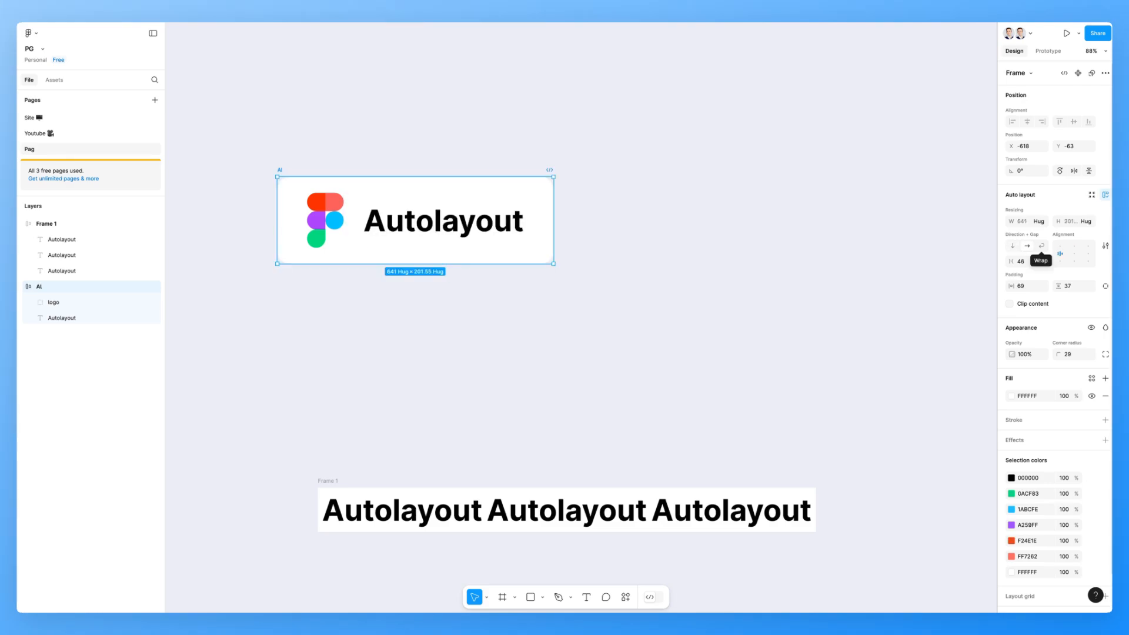
- Set the Ai card's auto layout direction to Wrap, undoing a trial resize of the card
{"action": "left_click", "coordinate": [1042, 245]}
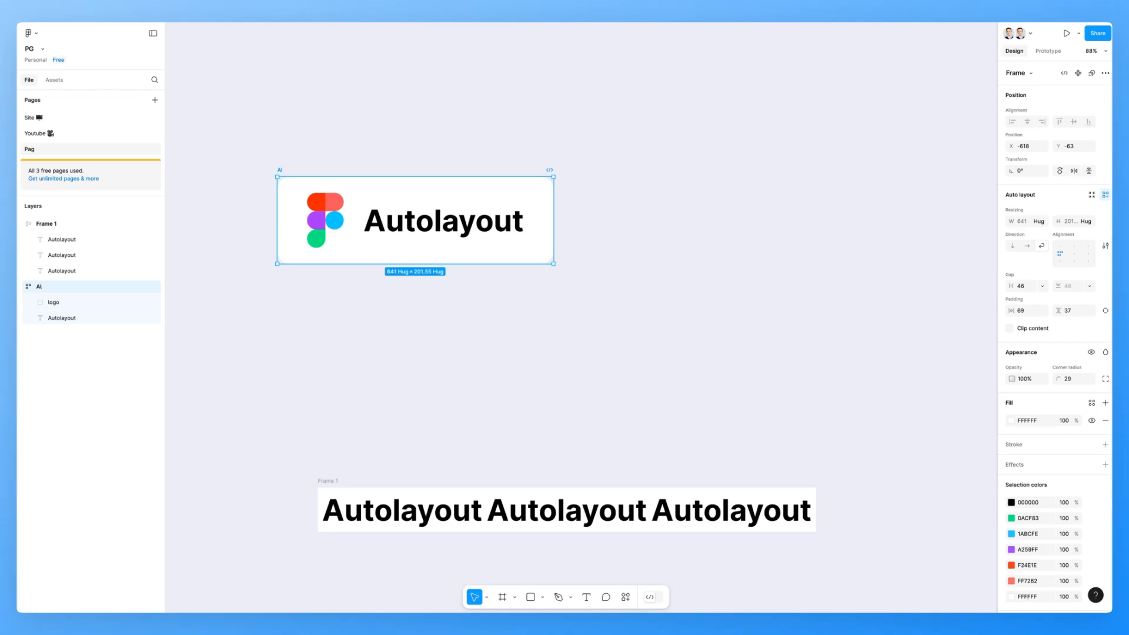
{"action": "left_click_drag", "start_coordinate": [554, 220], "coordinate": [523, 247]}
{"action": "key", "text": "ctrl+z"}
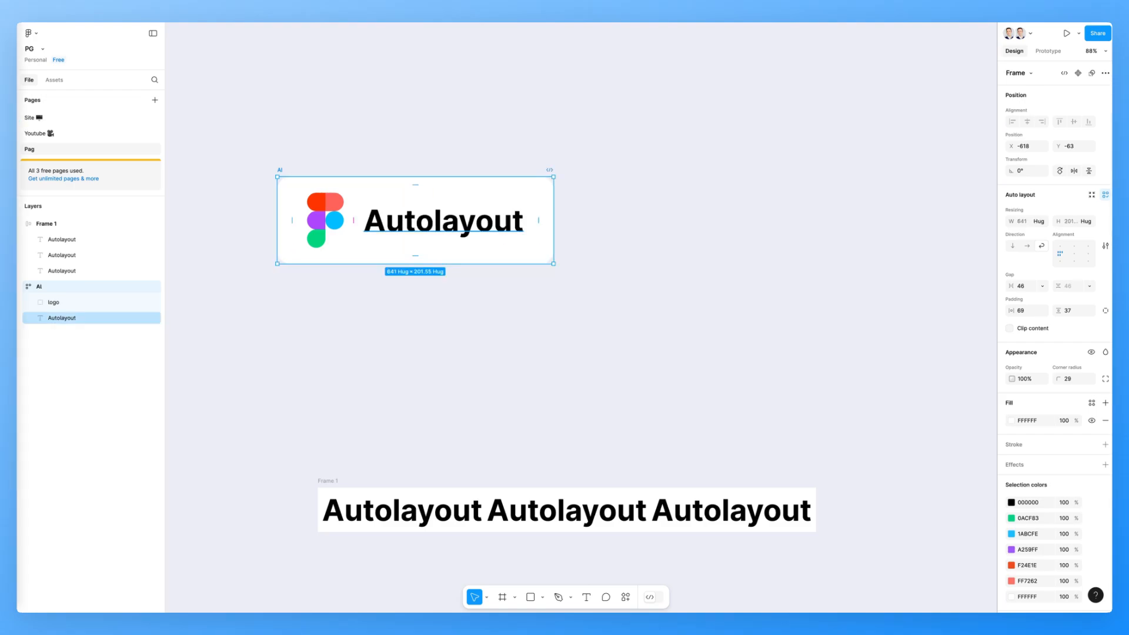
{"action": "key", "text": "Escape"}
- Inspect Frame 1's horizontal gap between objects
{"action": "scroll", "coordinate": [582, 318], "scroll_direction": "down", "scroll_amount": 3}
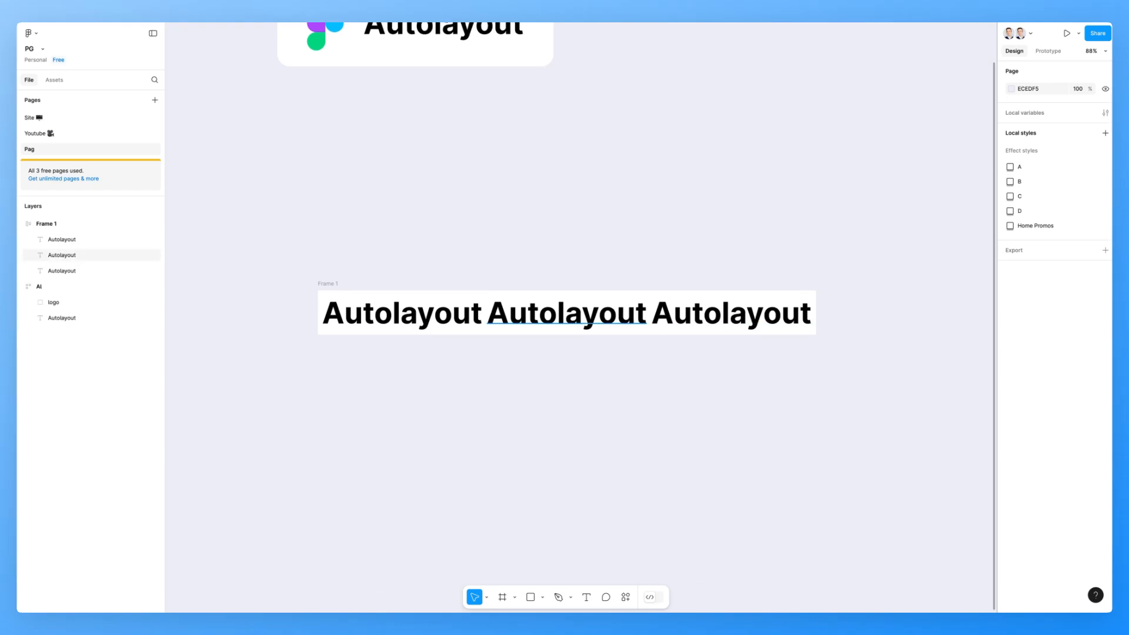
{"action": "left_click", "coordinate": [567, 332]}
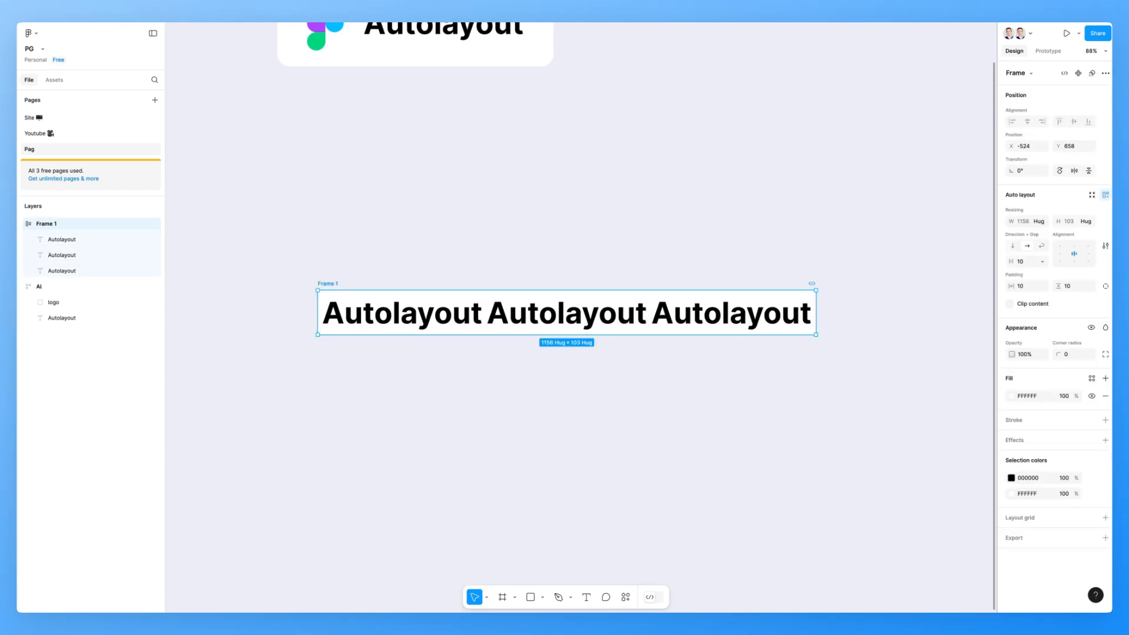
{"action": "scroll", "coordinate": [567, 312], "scroll_direction": "down", "scroll_amount": 1}
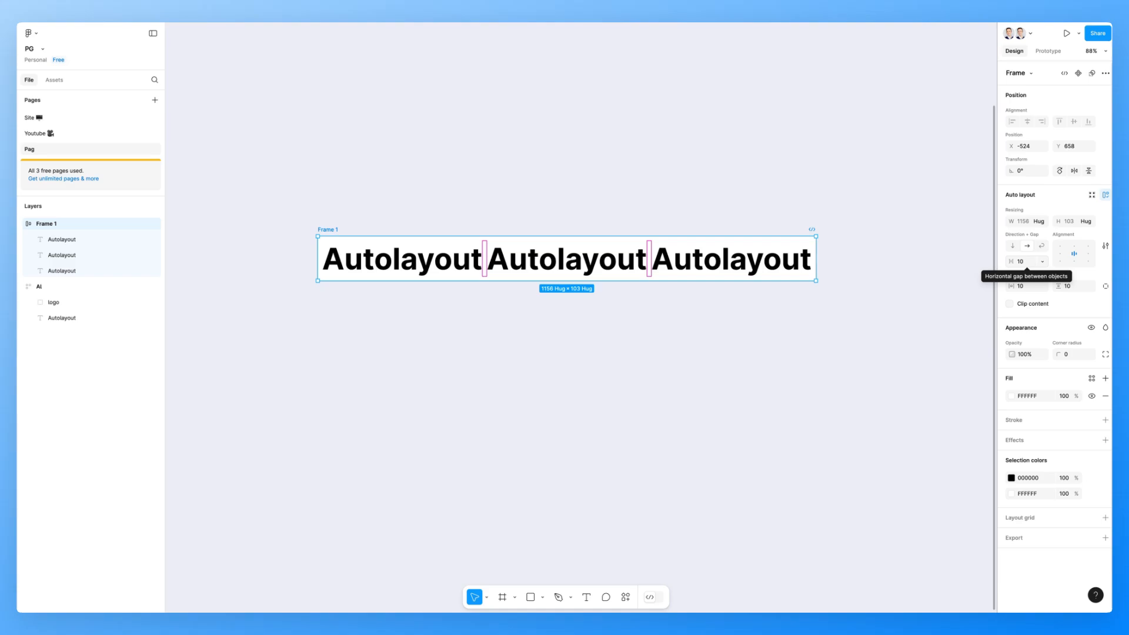
{"action": "scroll", "coordinate": [567, 312], "scroll_direction": "up", "scroll_amount": 3}
{"action": "scroll", "coordinate": [567, 312], "scroll_direction": "left", "scroll_amount": 2}
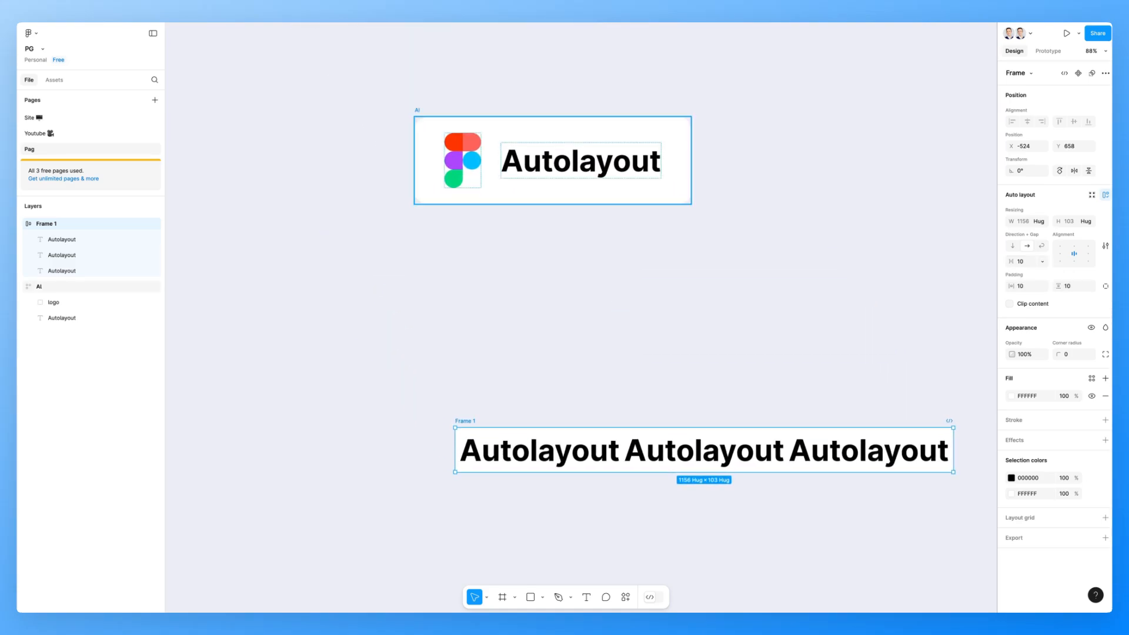
- Increase the Ai card's horizontal padding to 105
{"action": "left_click", "coordinate": [571, 134]}
{"action": "scroll", "coordinate": [571, 144], "scroll_direction": "up", "scroll_amount": 2}
{"action": "scroll", "coordinate": [572, 150], "scroll_direction": "up", "scroll_amount": 4}
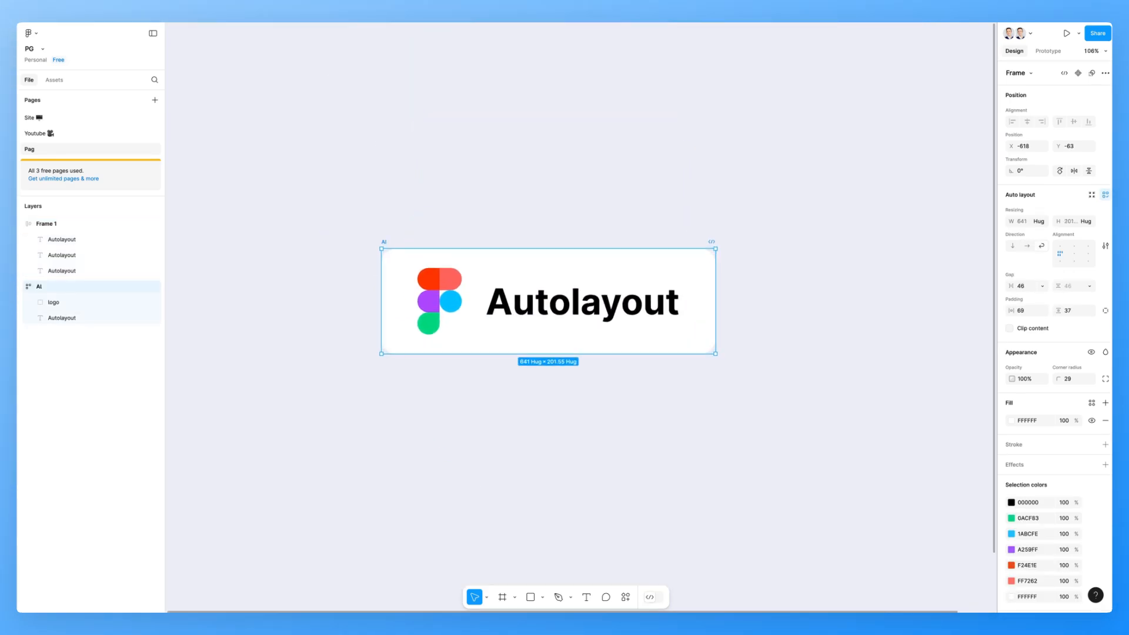
{"action": "scroll", "coordinate": [565, 317], "scroll_direction": "down", "scroll_amount": 2}
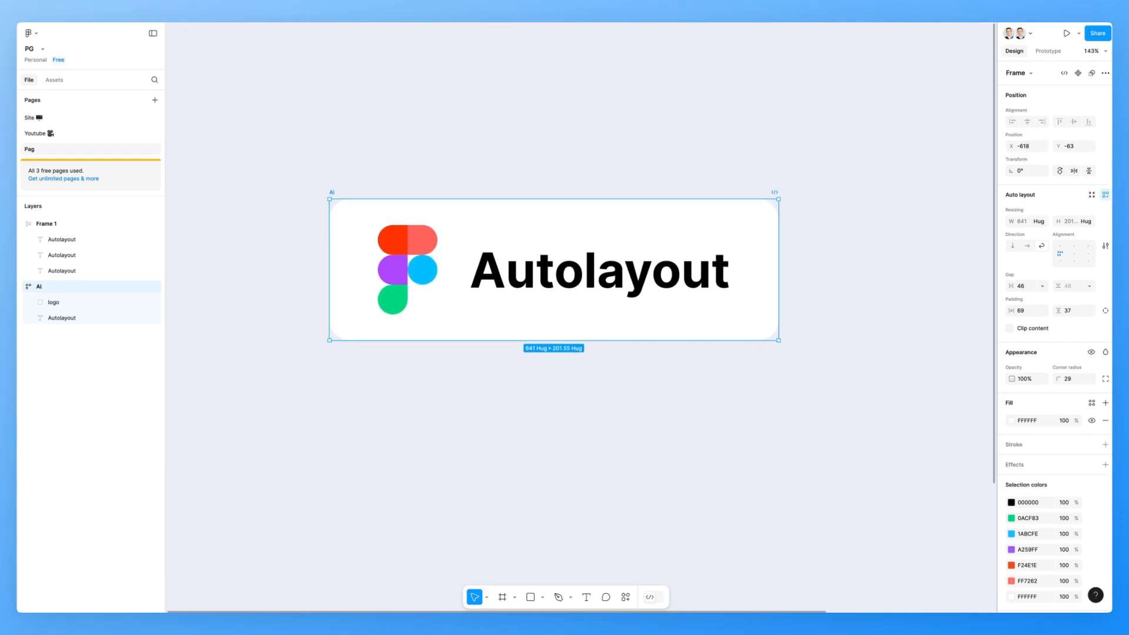
{"action": "left_click_drag", "start_coordinate": [1012, 286], "coordinate": [1033, 311]}
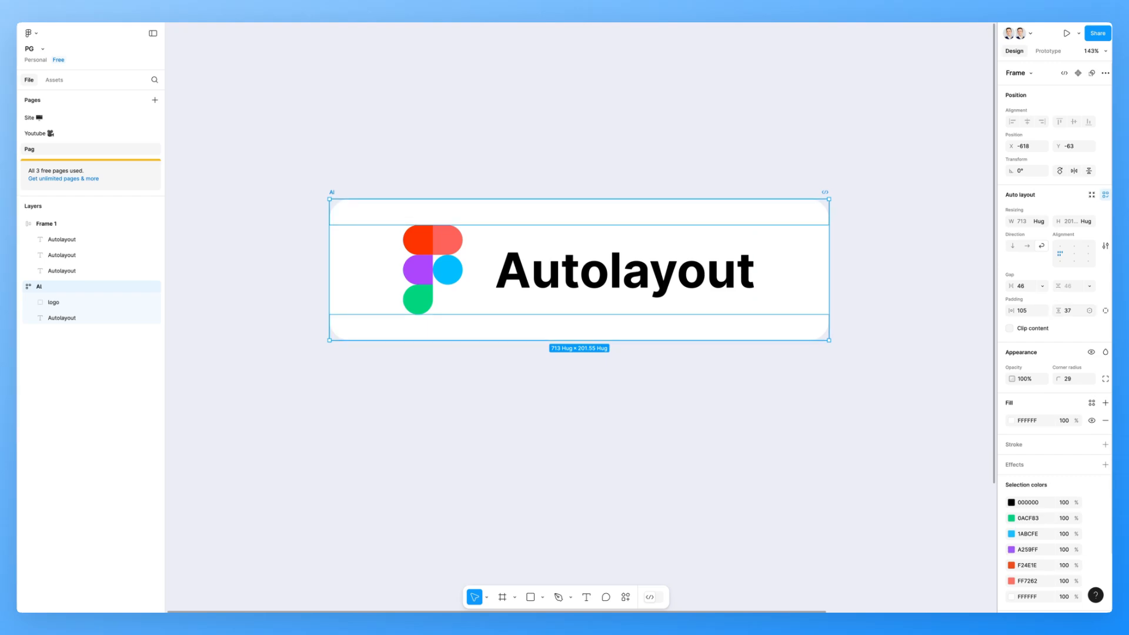
{"action": "mouse_move", "coordinate": [1058, 310]}
{"action": "left_mouse_down"}
{"action": "mouse_move", "coordinate": [1045, 310]}
{"action": "mouse_move", "coordinate": [1086, 310]}
{"action": "mouse_move", "coordinate": [1060, 311]}
{"action": "left_mouse_up"}
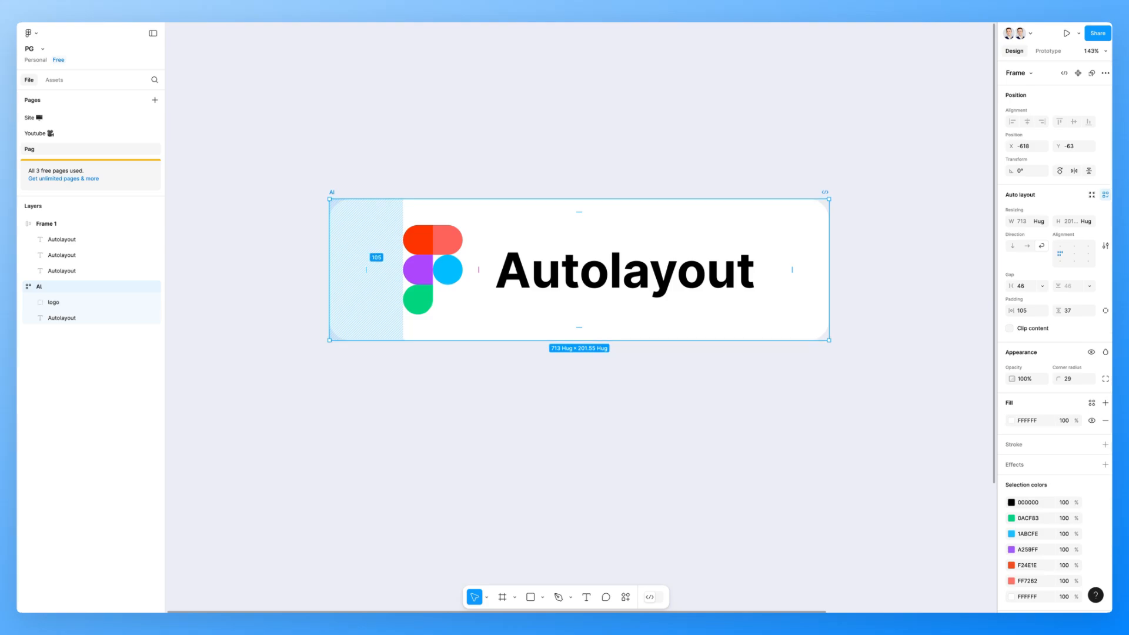
- Try dragging the Ai card's left padding on the canvas, then undo both changes
{"action": "mouse_move", "coordinate": [367, 271]}
{"action": "left_mouse_down"}
{"action": "mouse_move", "coordinate": [347, 270]}
{"action": "mouse_move", "coordinate": [384, 271]}
{"action": "mouse_move", "coordinate": [321, 270]}
{"action": "mouse_move", "coordinate": [382, 270]}
{"action": "mouse_move", "coordinate": [351, 271]}
{"action": "left_mouse_up"}
{"action": "left_click_drag", "start_coordinate": [329, 270], "coordinate": [334, 270]}
{"action": "mouse_move", "coordinate": [562, 211]}
{"action": "left_mouse_down"}
{"action": "mouse_move", "coordinate": [562, 183]}
{"action": "mouse_move", "coordinate": [565, 225]}
{"action": "mouse_move", "coordinate": [564, 205]}
{"action": "left_mouse_up"}
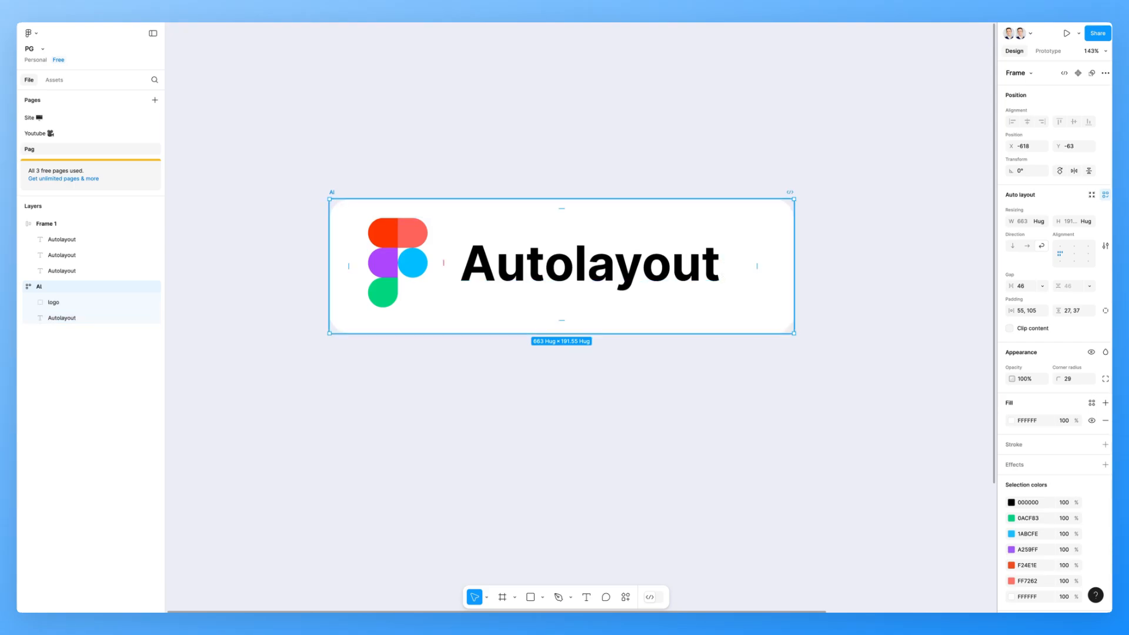
{"action": "key", "text": "ctrl+z"}
{"action": "key", "text": "ctrl+z"}
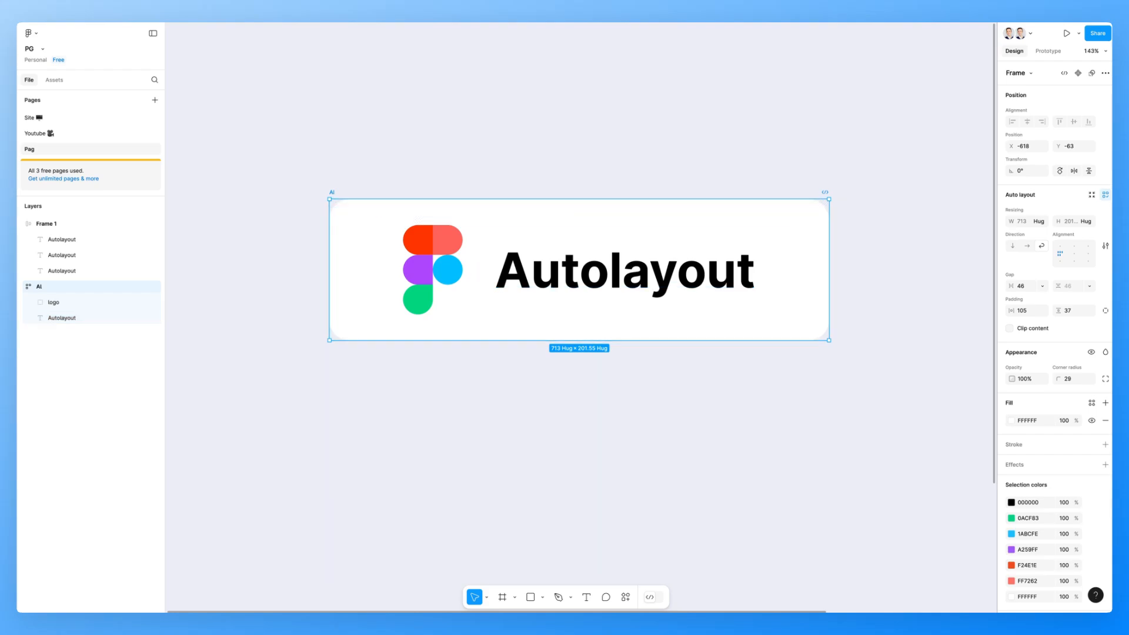
- Switch the Ai card to individual padding and set its left padding to 50
{"action": "left_click", "coordinate": [1106, 311]}
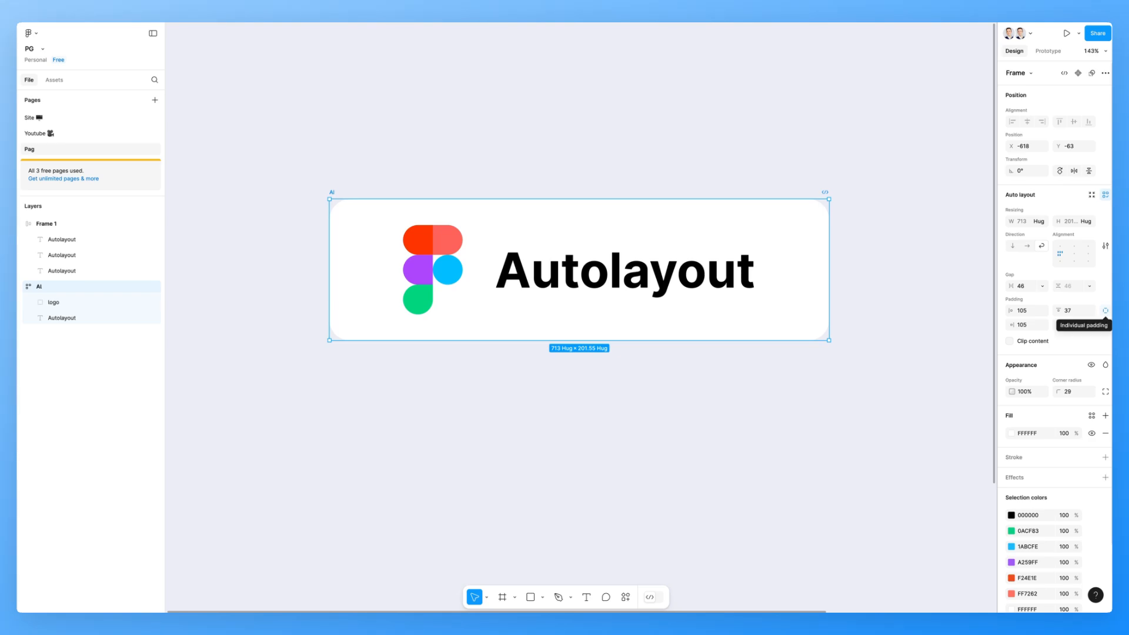
{"action": "left_click", "coordinate": [1022, 311]}
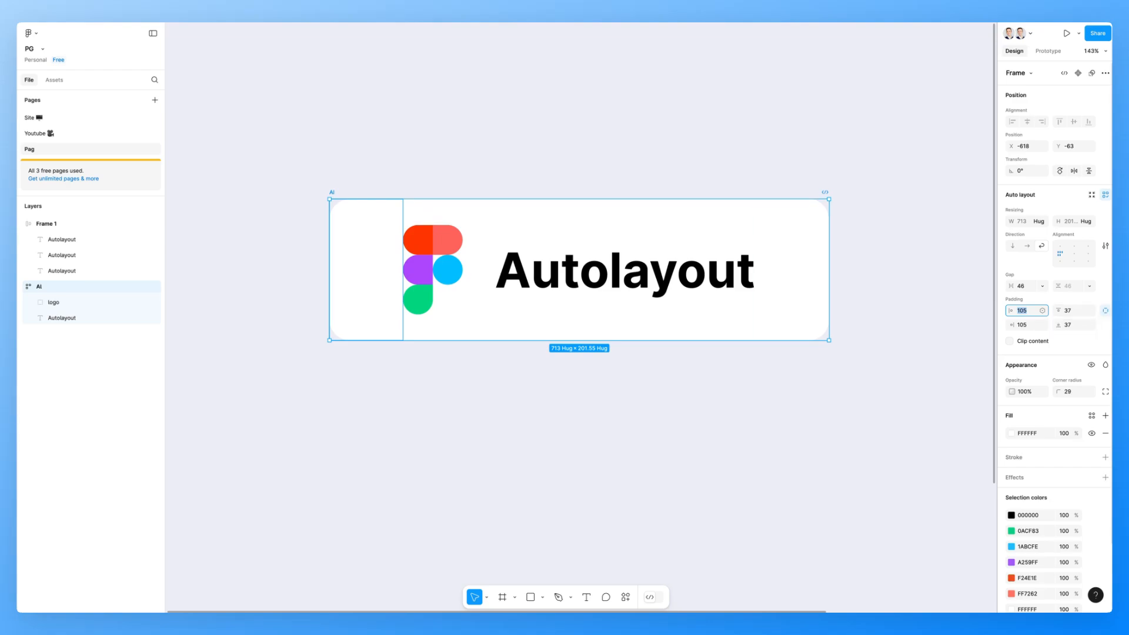
{"action": "key", "text": "shift+Down"}
{"action": "key", "text": "shift+Down"}
{"action": "key", "text": "shift+Down"}
{"action": "key", "text": "shift+Down"}
{"action": "key", "text": "shift+Down"}
{"action": "key", "text": "shift+Down"}
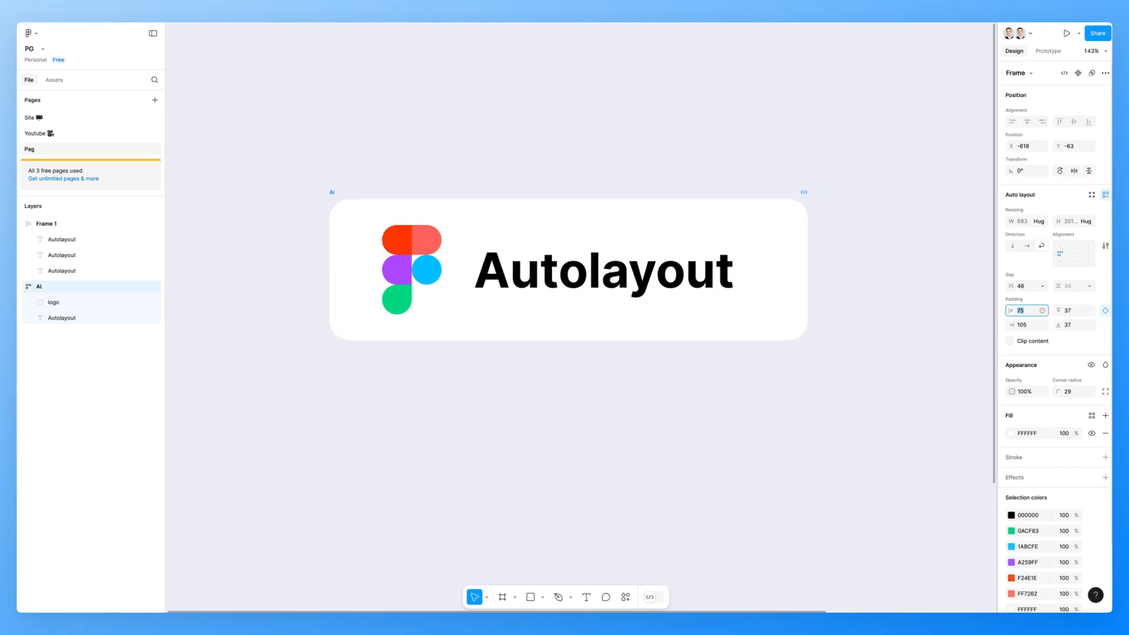
{"action": "key", "text": "shift+Up"}
{"action": "key", "text": "shift+Up"}
{"action": "key", "text": "shift+Up"}
{"action": "key", "text": "shift+Up"}
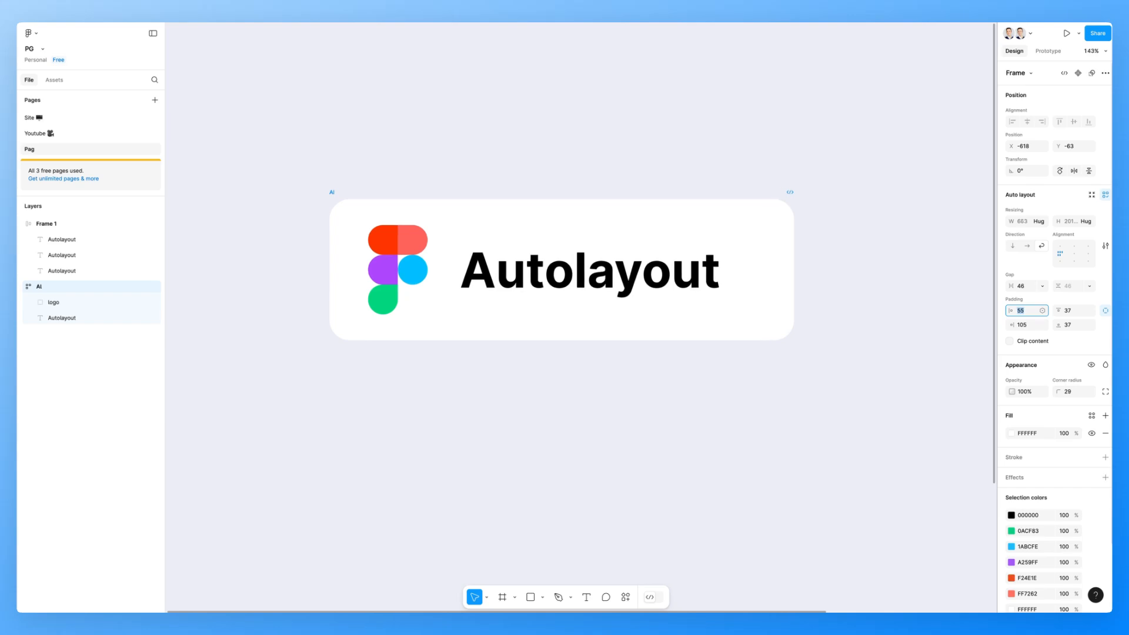
{"action": "key", "text": "shift+Down"}
{"action": "key", "text": "shift+Down"}
{"action": "key", "text": "shift+Down"}
{"action": "key", "text": "Down"}
{"action": "key", "text": "Down"}
{"action": "key", "text": "Down"}
{"action": "key", "text": "Down"}
{"action": "key", "text": "Down"}
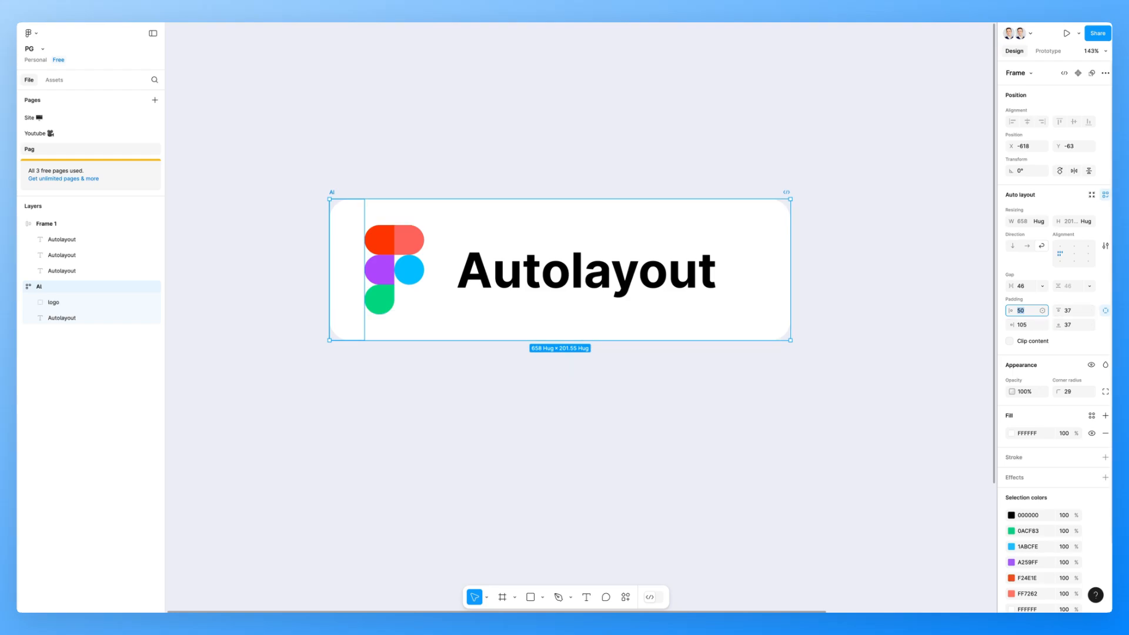
- Enable Clip content on the Ai card, undoing a trial resize that crops its contents
{"action": "left_click", "coordinate": [1010, 341]}
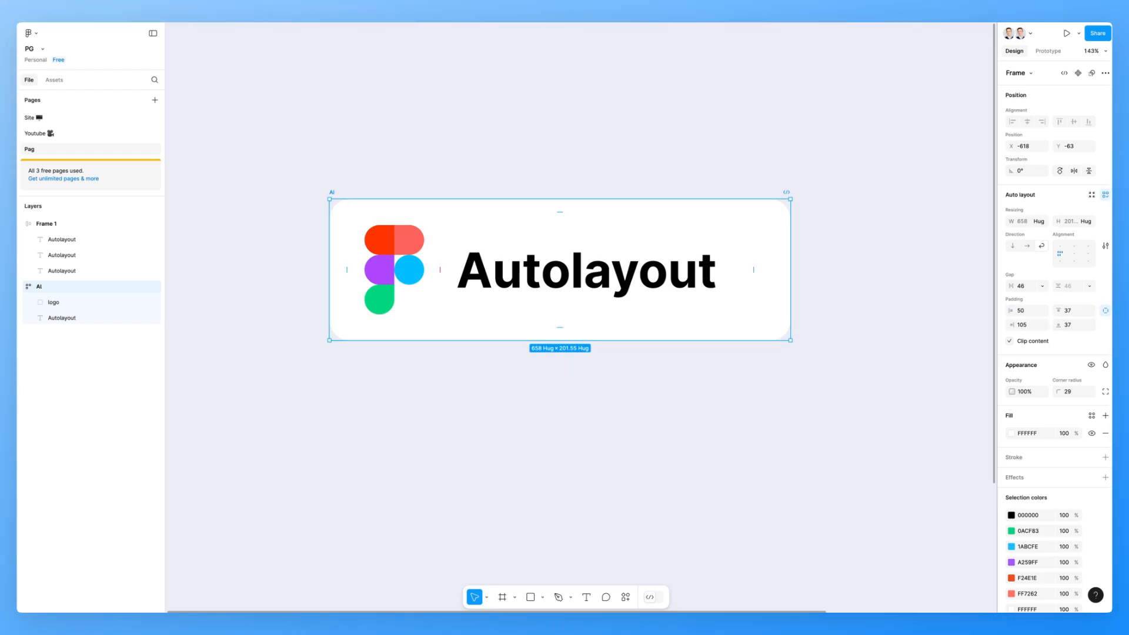
{"action": "left_click_drag", "start_coordinate": [791, 340], "coordinate": [751, 328]}
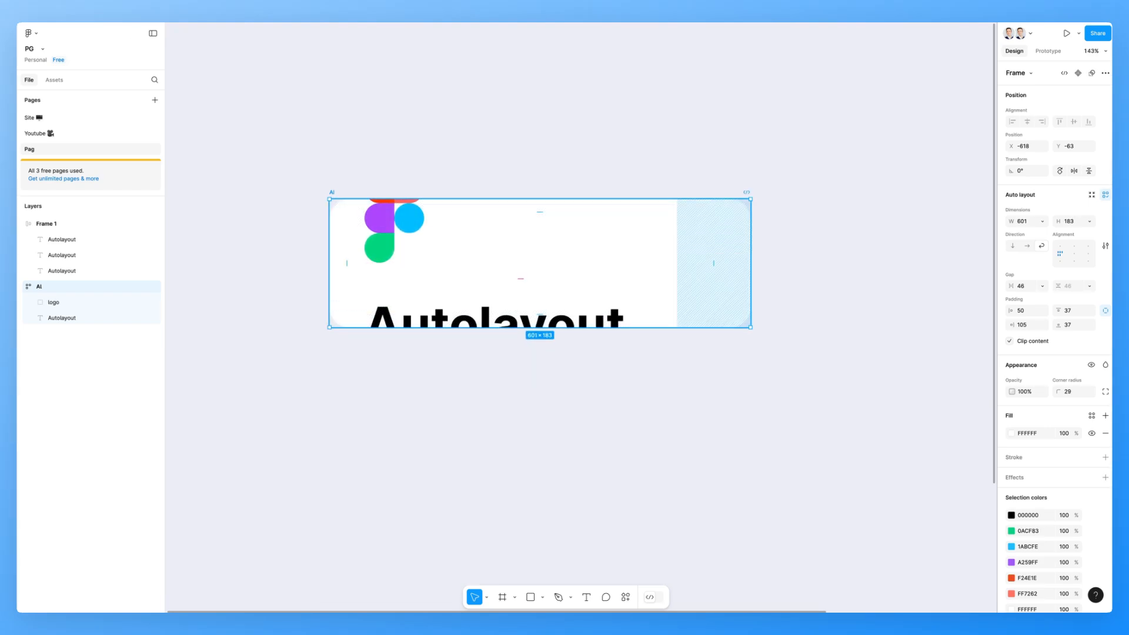
{"action": "key", "text": "ctrl+z"}
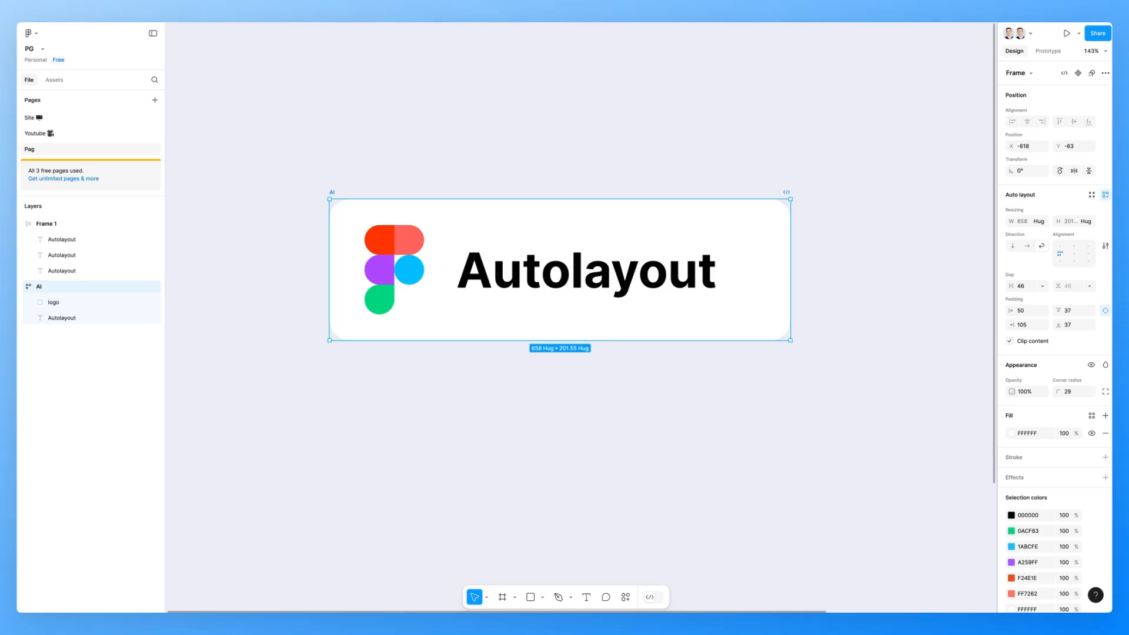
- Delete the Autolayout text from the Ai card
{"action": "scroll", "coordinate": [559, 270], "scroll_direction": "right", "scroll_amount": 1}
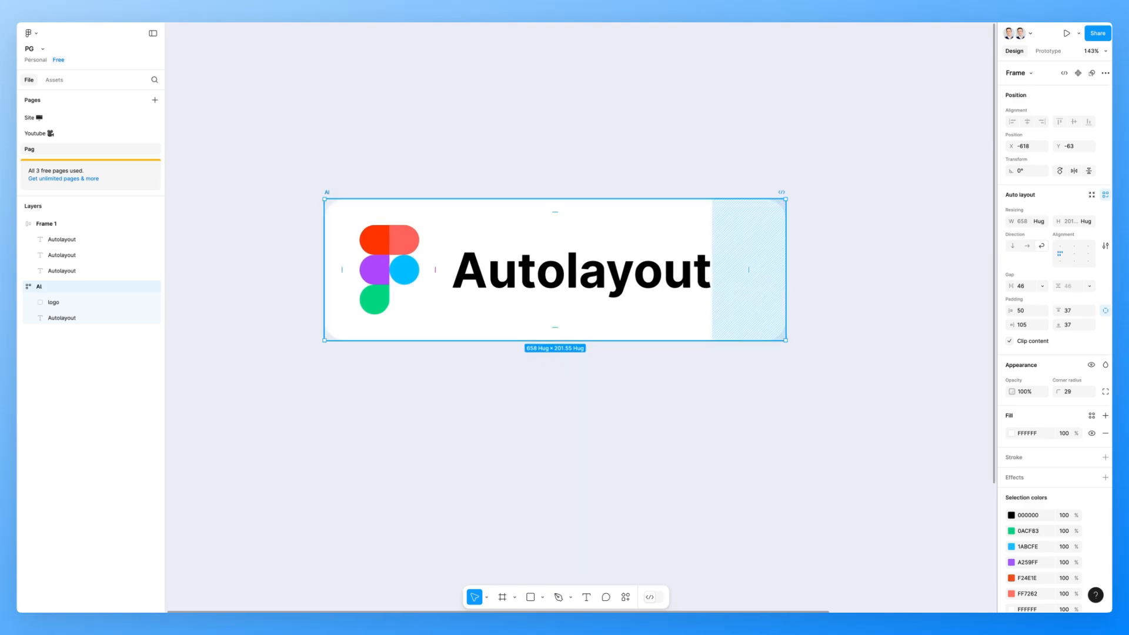
{"action": "scroll", "coordinate": [558, 270], "scroll_direction": "down", "scroll_amount": 5}
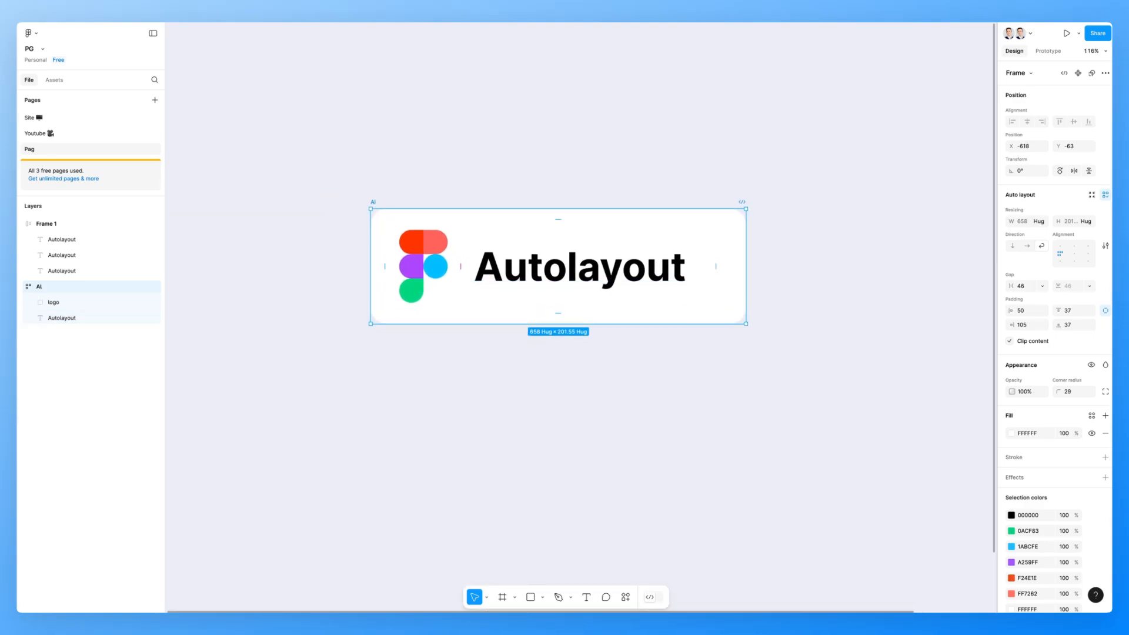
{"action": "scroll", "coordinate": [700, 353], "scroll_direction": "down", "scroll_amount": 2}
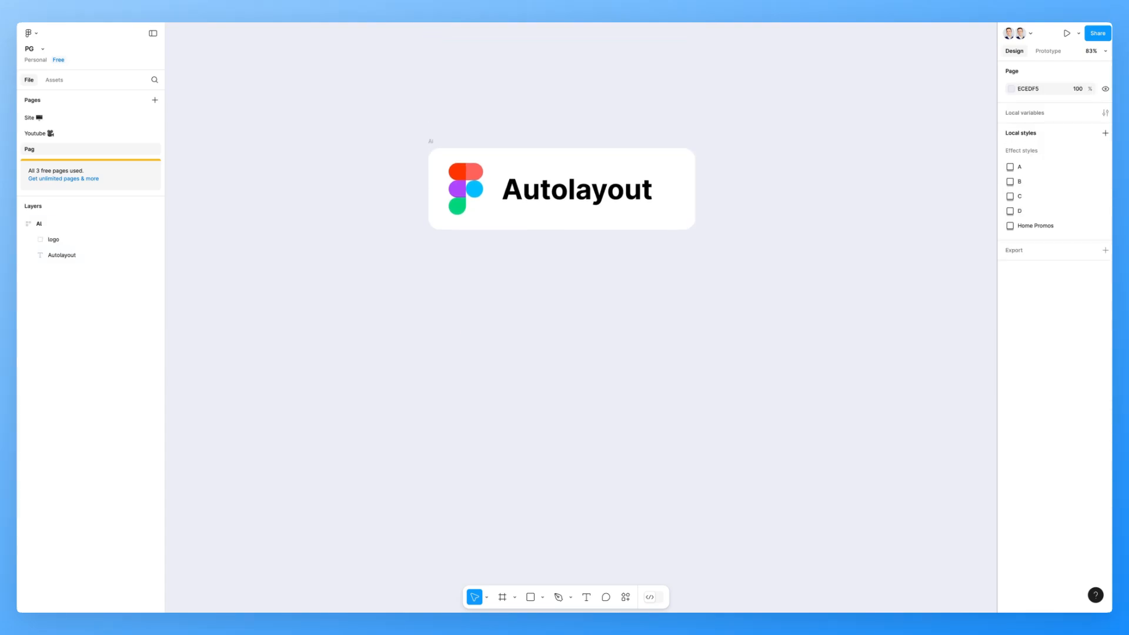
{"action": "left_click", "coordinate": [562, 202]}
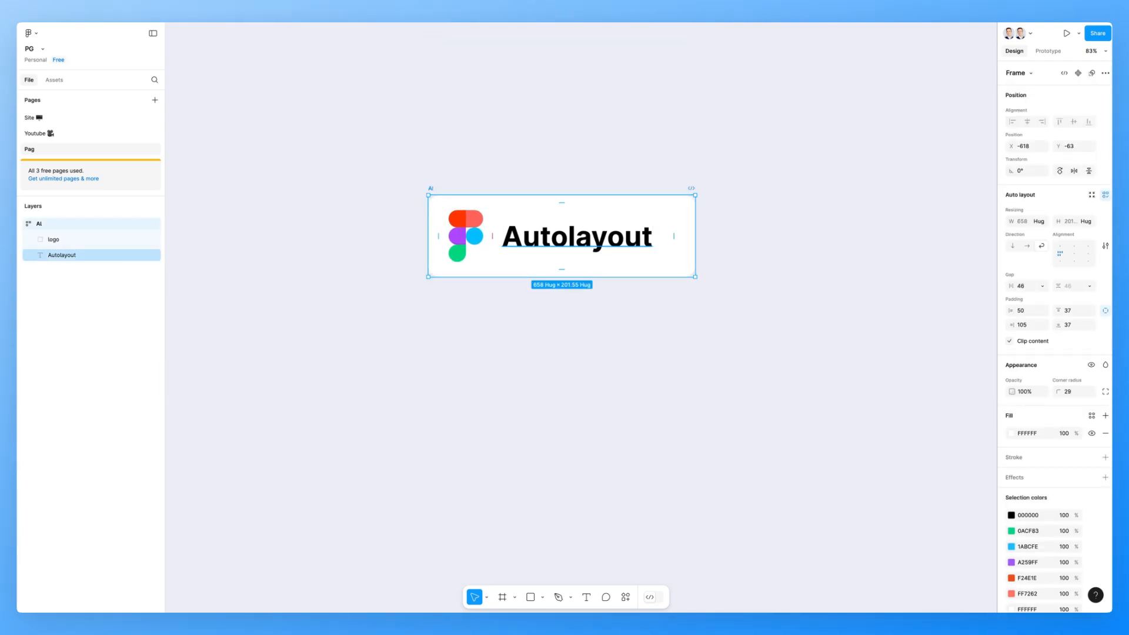
{"action": "scroll", "coordinate": [613, 238], "scroll_direction": "up", "scroll_amount": 2}
{"action": "scroll", "coordinate": [613, 237], "scroll_direction": "up", "scroll_amount": 3}
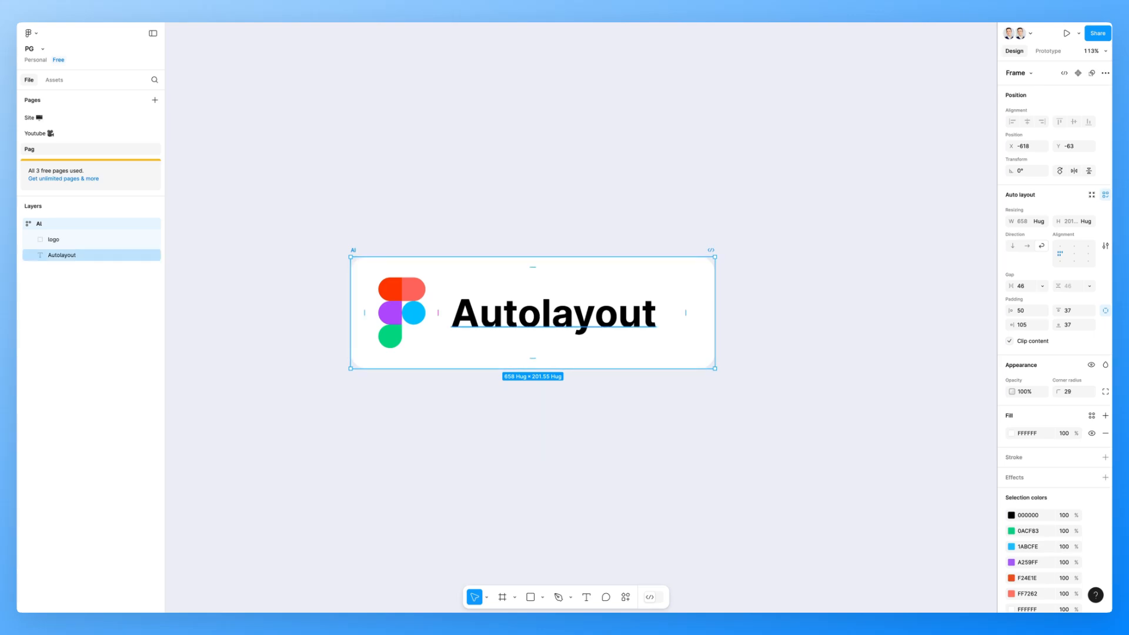
{"action": "left_click", "coordinate": [554, 313]}
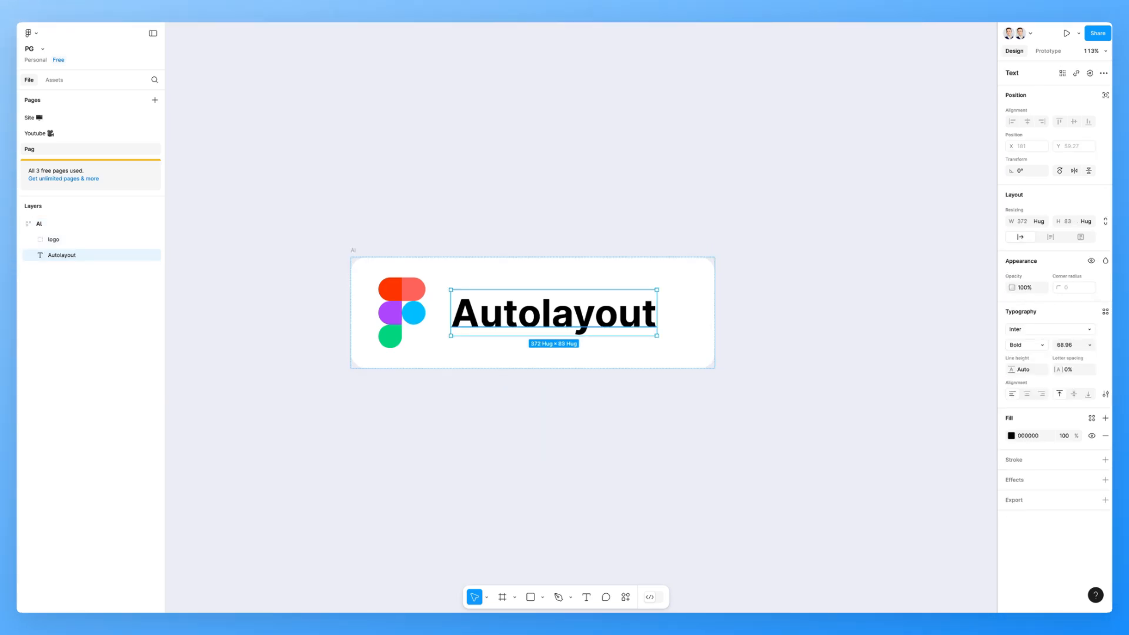
{"action": "key", "text": "Delete"}
- Duplicate the logo twice inside the Ai card
{"action": "left_click", "coordinate": [408, 296]}
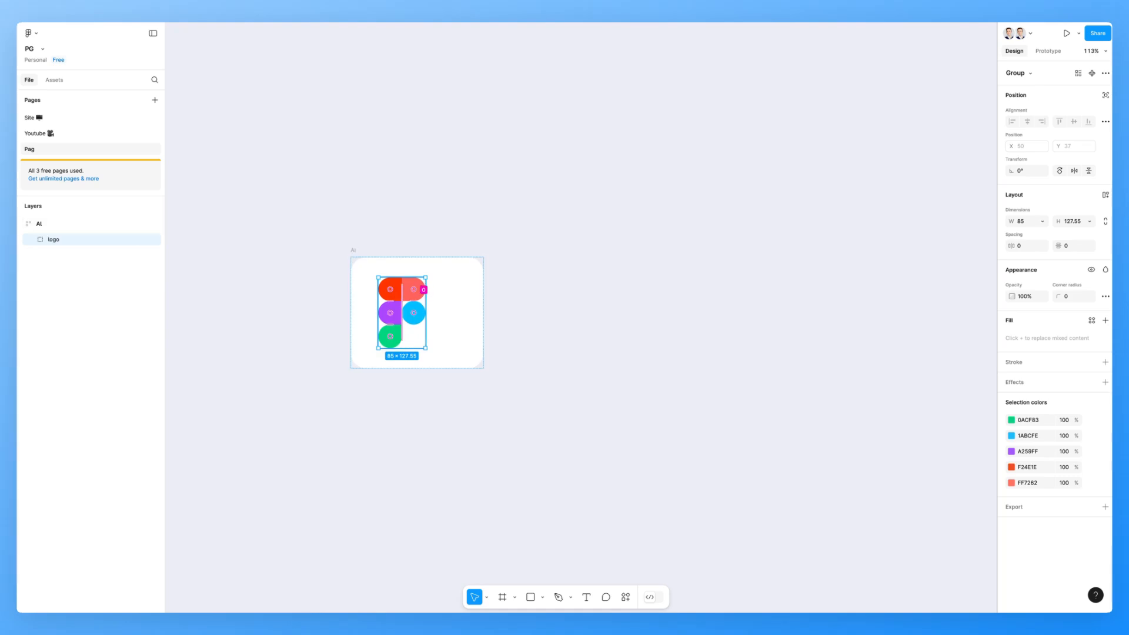
{"action": "scroll", "coordinate": [408, 296], "scroll_direction": "up", "scroll_amount": 2}
{"action": "key", "text": "ctrl+d"}
{"action": "key", "text": "ctrl+d"}
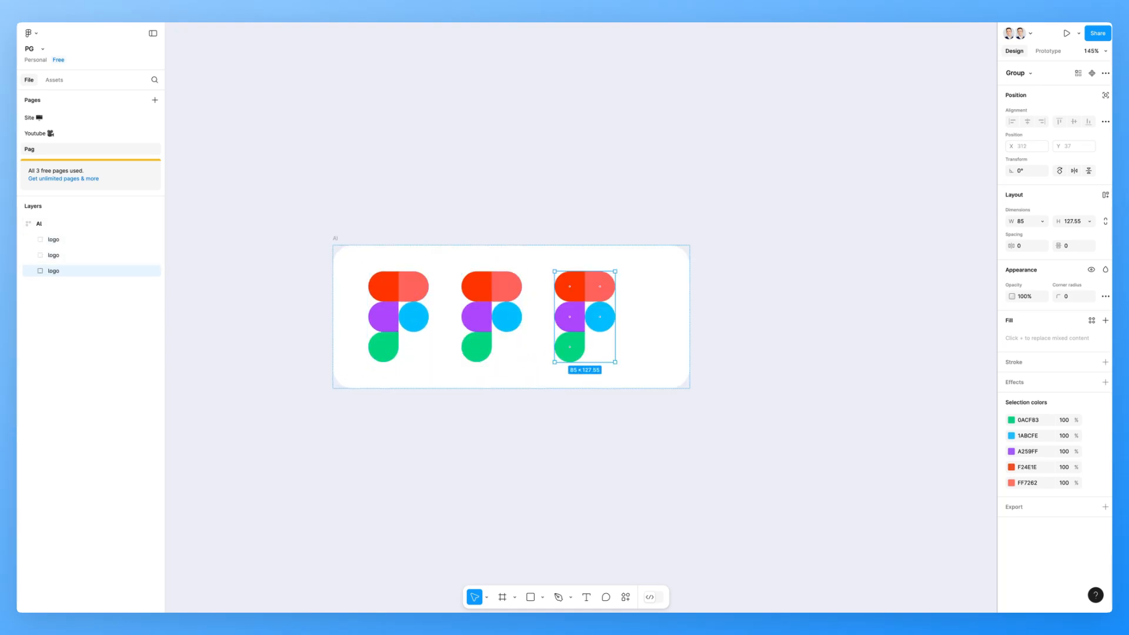
- Delete the two duplicate logos from the Ai card
{"action": "left_click", "coordinate": [512, 259]}
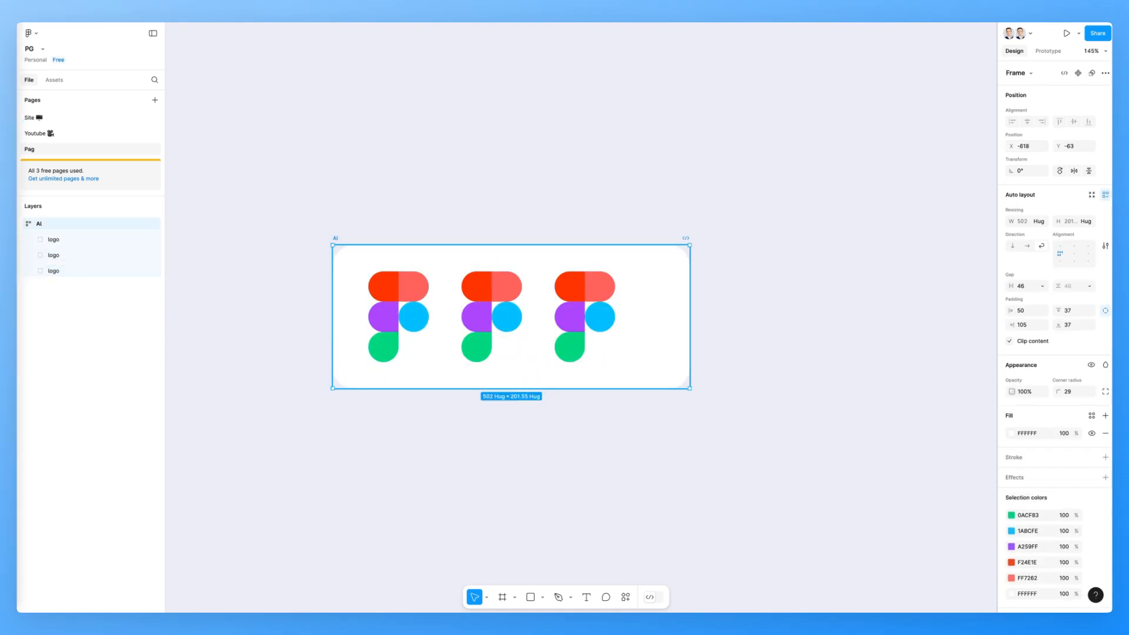
{"action": "left_click", "coordinate": [492, 312]}
{"action": "key", "text": "Delete"}
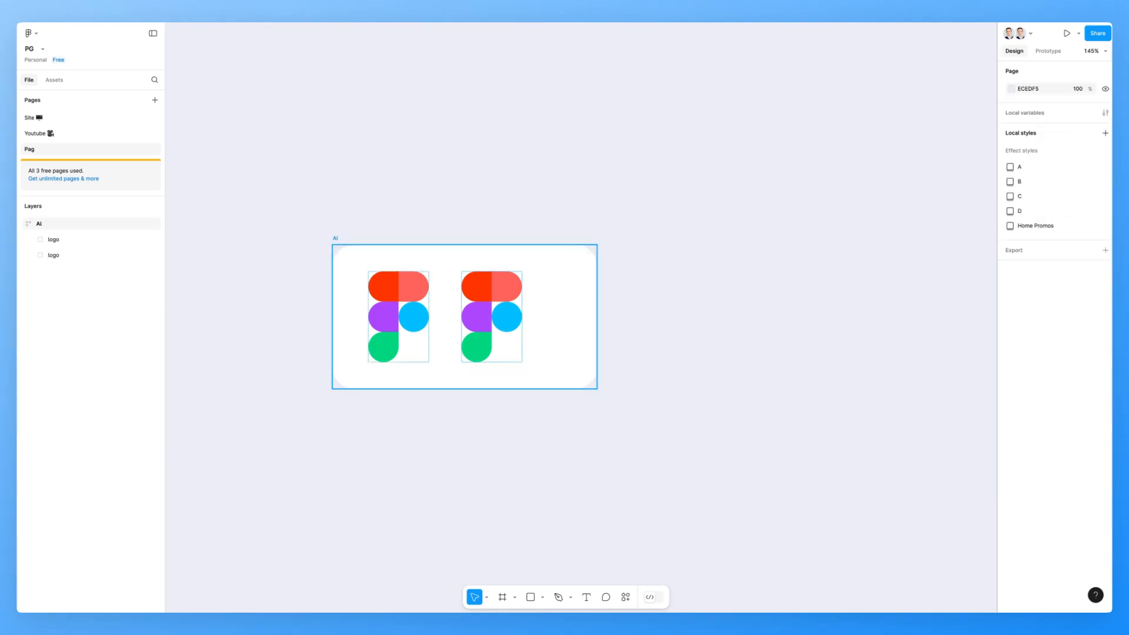
{"action": "double_click", "coordinate": [500, 313]}
{"action": "key", "text": "Delete"}
- Resize the Ai card to fixed dimensions of about 735 by 526
{"action": "left_click", "coordinate": [471, 315]}
{"action": "scroll", "coordinate": [503, 282], "scroll_direction": "down", "scroll_amount": 3}
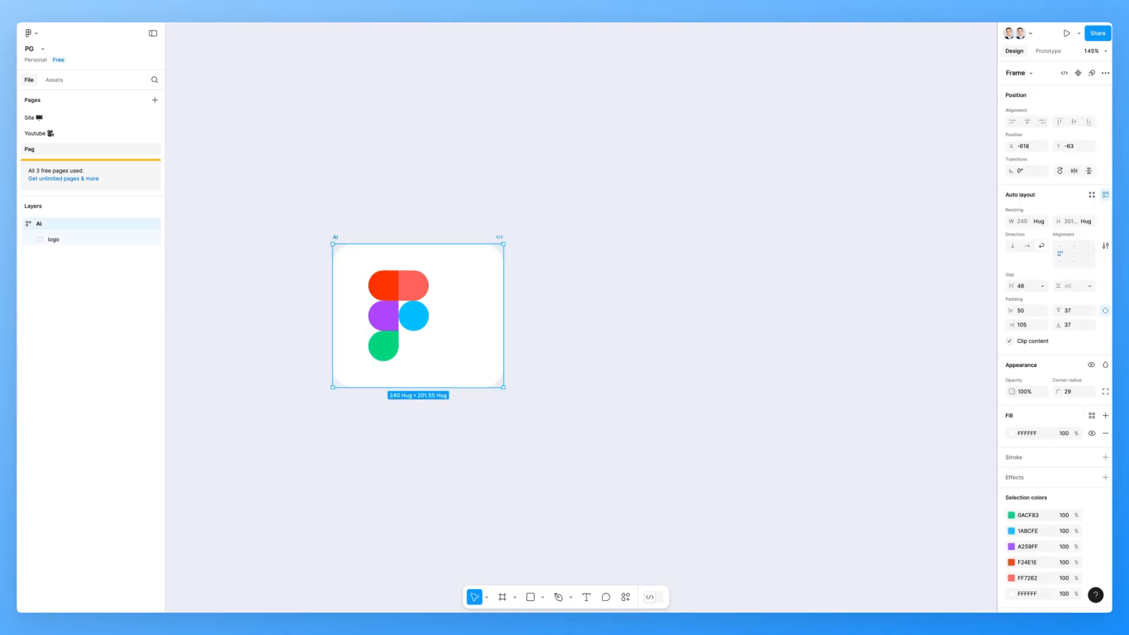
{"action": "scroll", "coordinate": [504, 281], "scroll_direction": "up", "scroll_amount": 1}
{"action": "scroll", "coordinate": [504, 282], "scroll_direction": "down", "scroll_amount": 3}
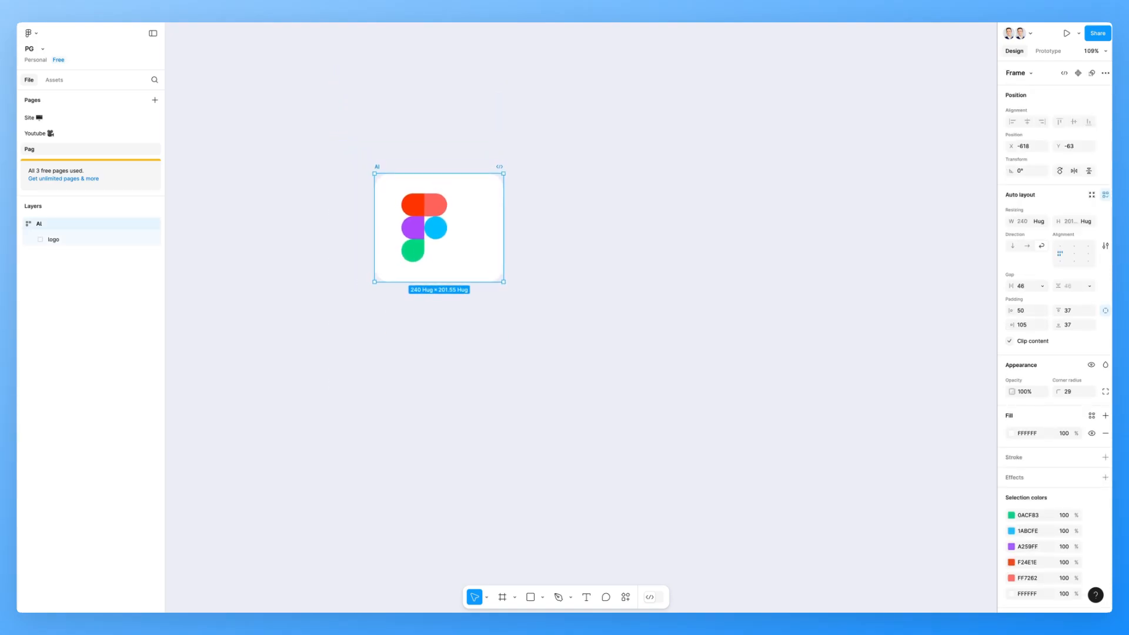
{"action": "left_click_drag", "start_coordinate": [503, 228], "coordinate": [770, 228]}
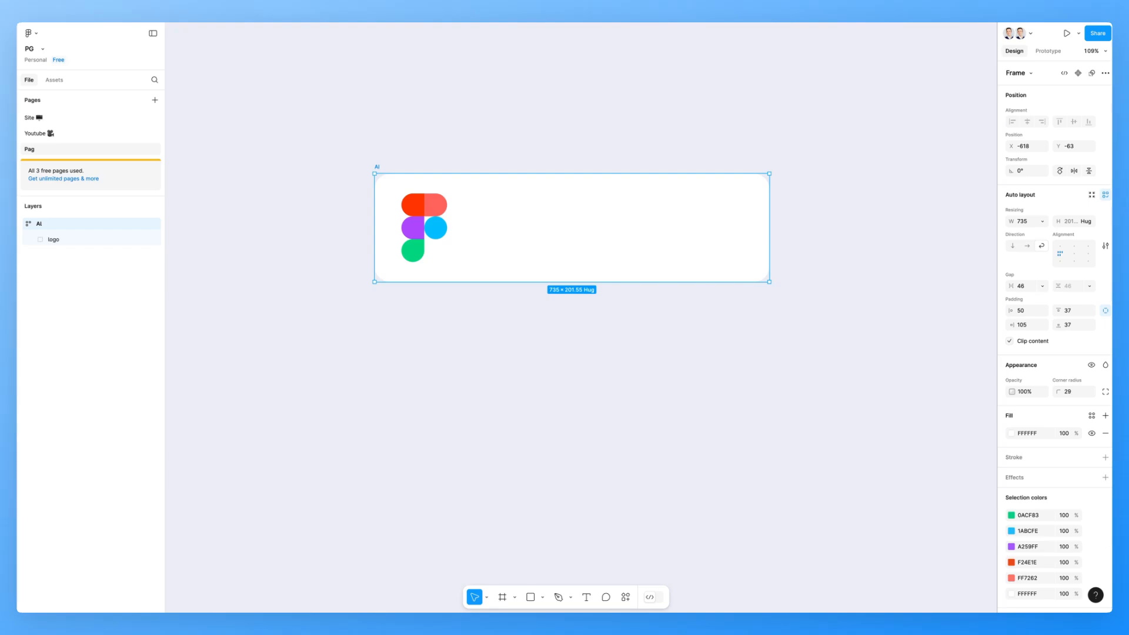
{"action": "left_click_drag", "start_coordinate": [572, 282], "coordinate": [572, 456]}
{"action": "scroll", "coordinate": [572, 412], "scroll_direction": "up", "scroll_amount": 1}
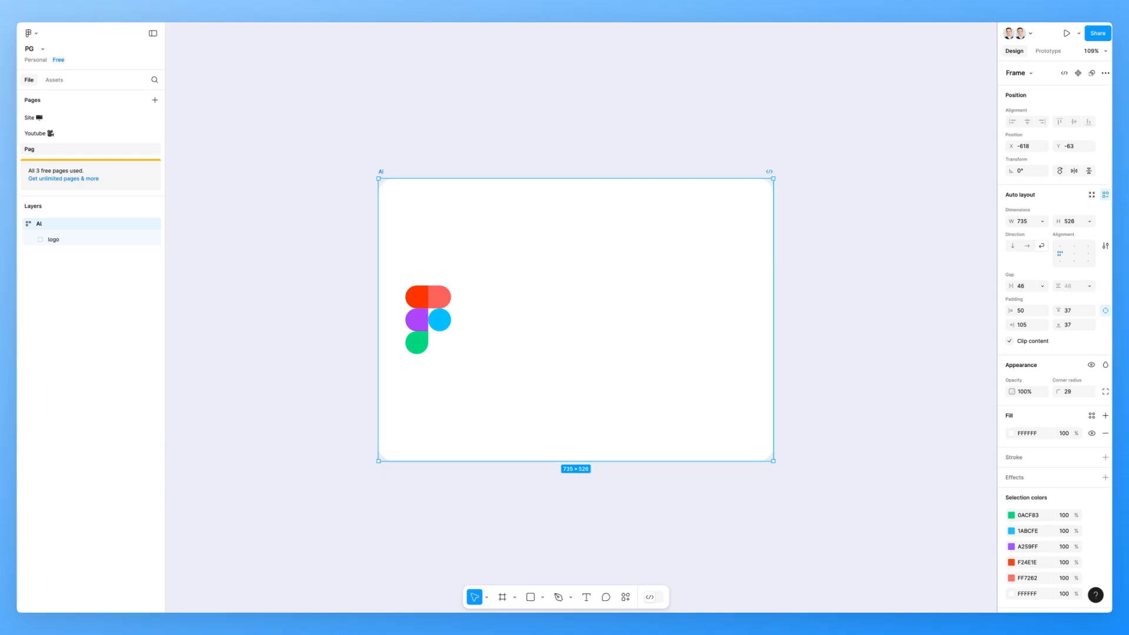
{"action": "scroll", "coordinate": [574, 322], "scroll_direction": "down", "scroll_amount": 1}
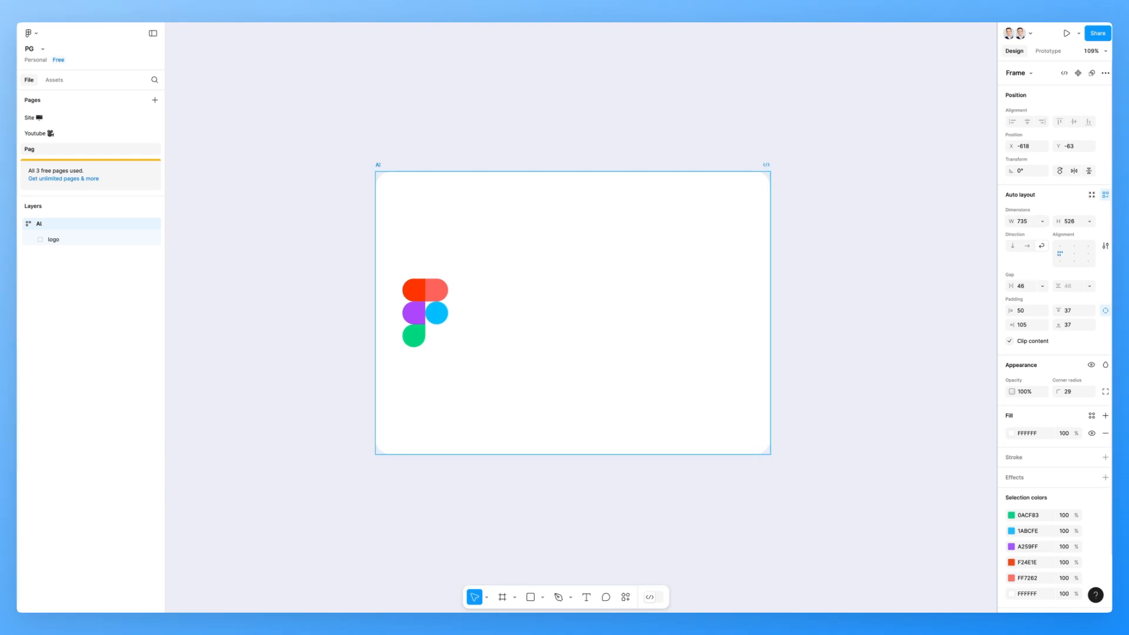
- Preview the top and center alignment positions for the logo within the Ai card
{"action": "left_click", "coordinate": [1042, 222]}
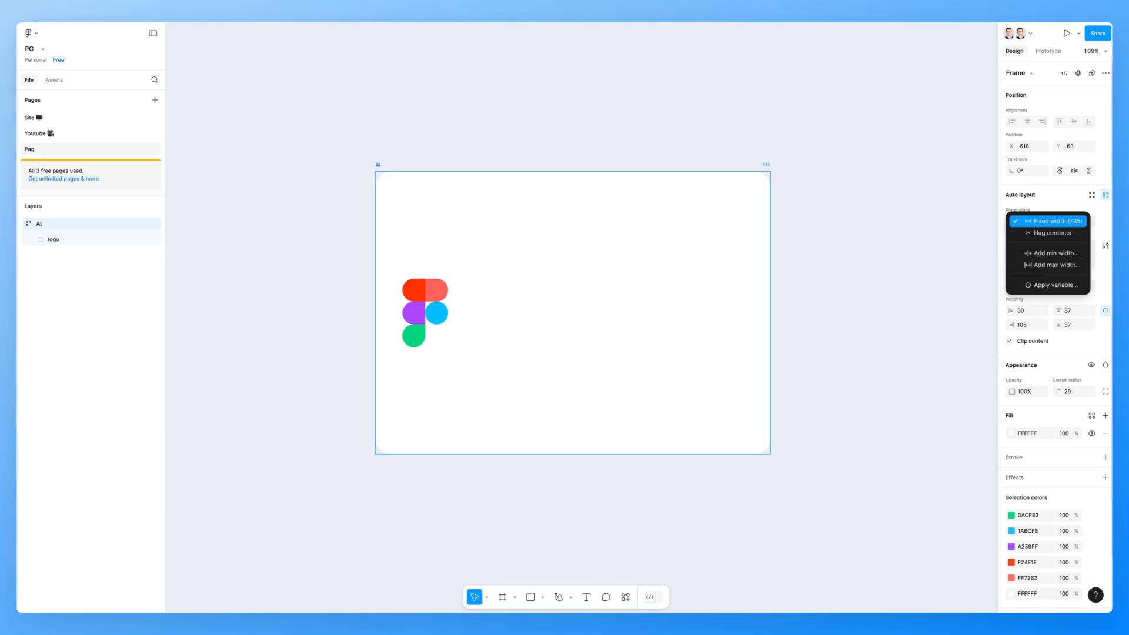
{"action": "key", "text": "Escape"}
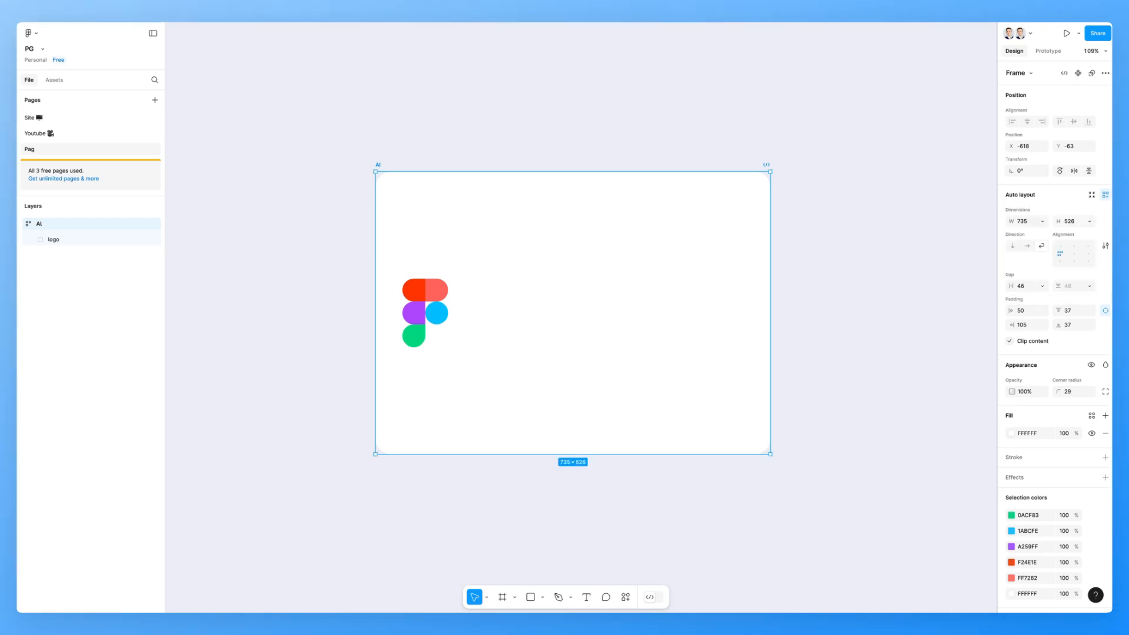
{"action": "scroll", "coordinate": [561, 243], "scroll_direction": "up", "scroll_amount": 2}
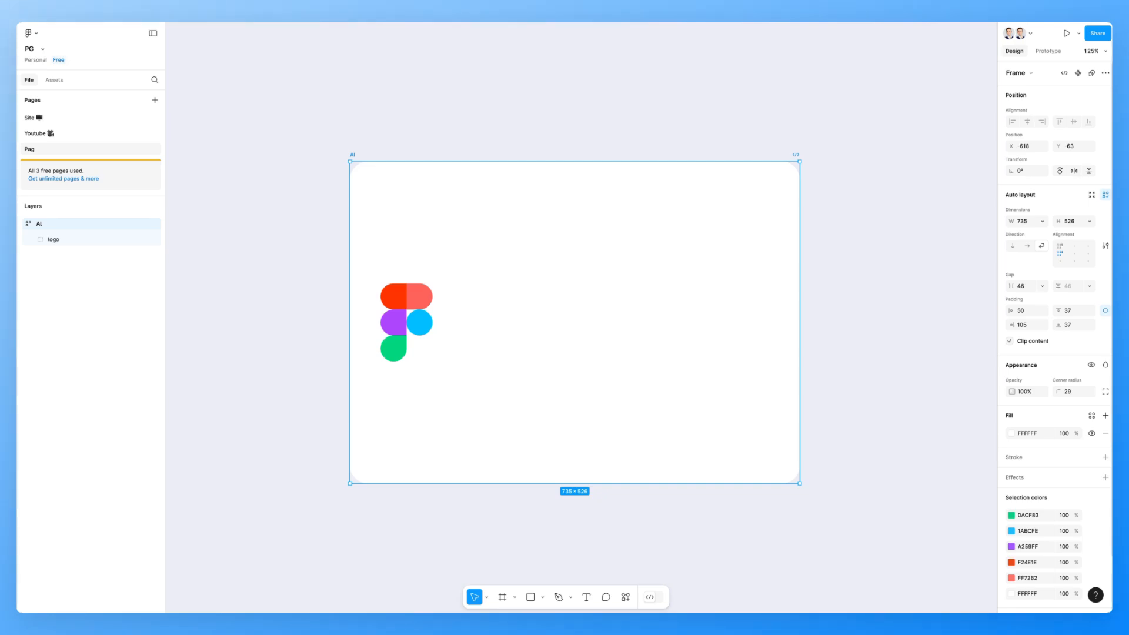
{"action": "left_click", "coordinate": [1060, 246]}
{"action": "left_click", "coordinate": [1074, 246]}
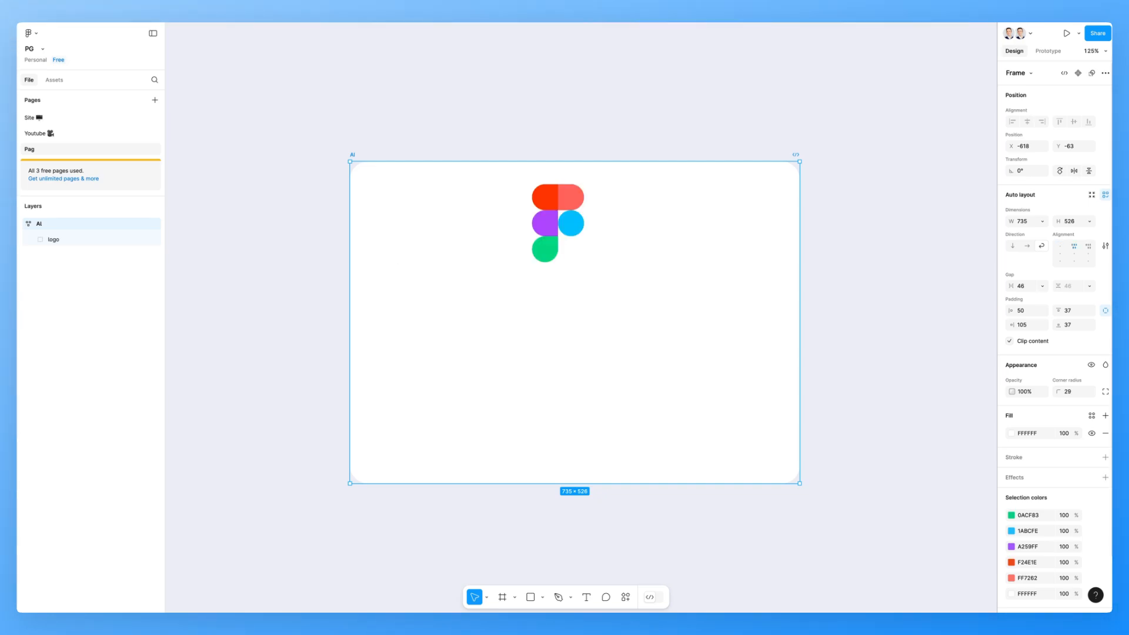
{"action": "left_click", "coordinate": [1089, 246]}
{"action": "left_click", "coordinate": [1074, 253]}
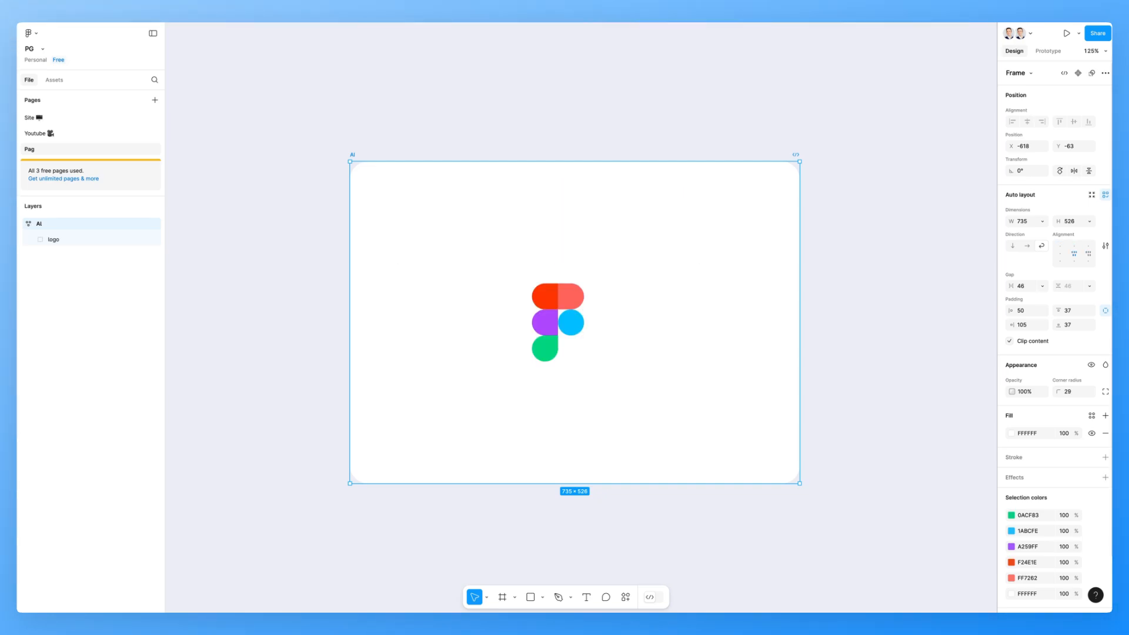
- Try the bottom and right alignment positions, finishing with the Ai card's content aligned top left
{"action": "scroll", "coordinate": [788, 268], "scroll_direction": "up", "scroll_amount": 2}
{"action": "left_click", "coordinate": [1060, 261]}
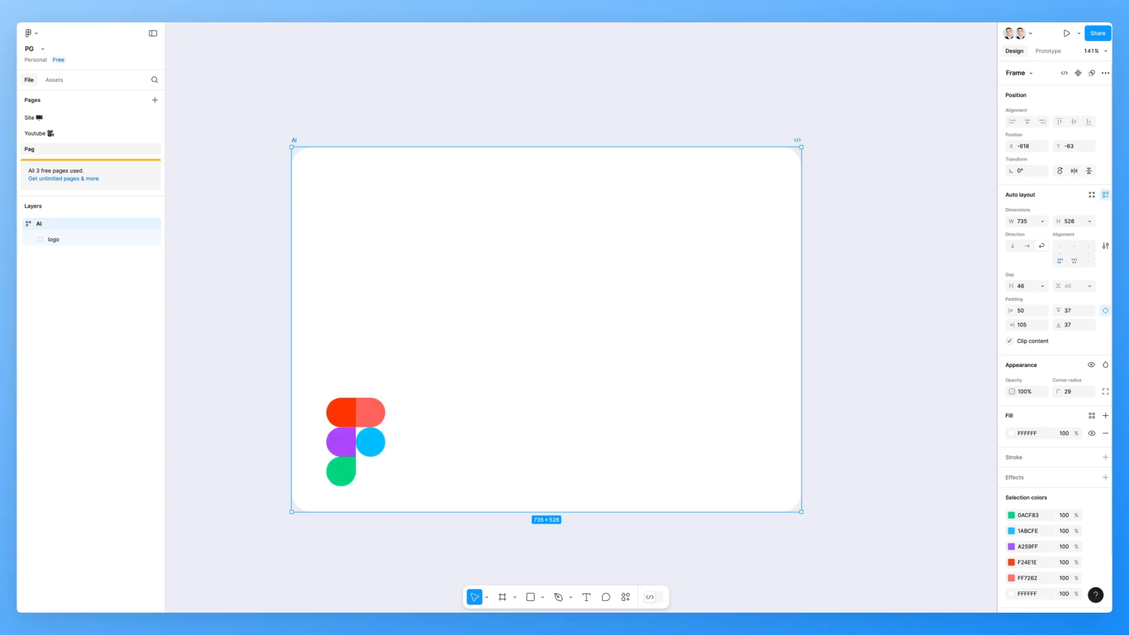
{"action": "left_click", "coordinate": [1074, 261]}
{"action": "left_click", "coordinate": [1089, 261]}
{"action": "left_click", "coordinate": [1089, 253]}
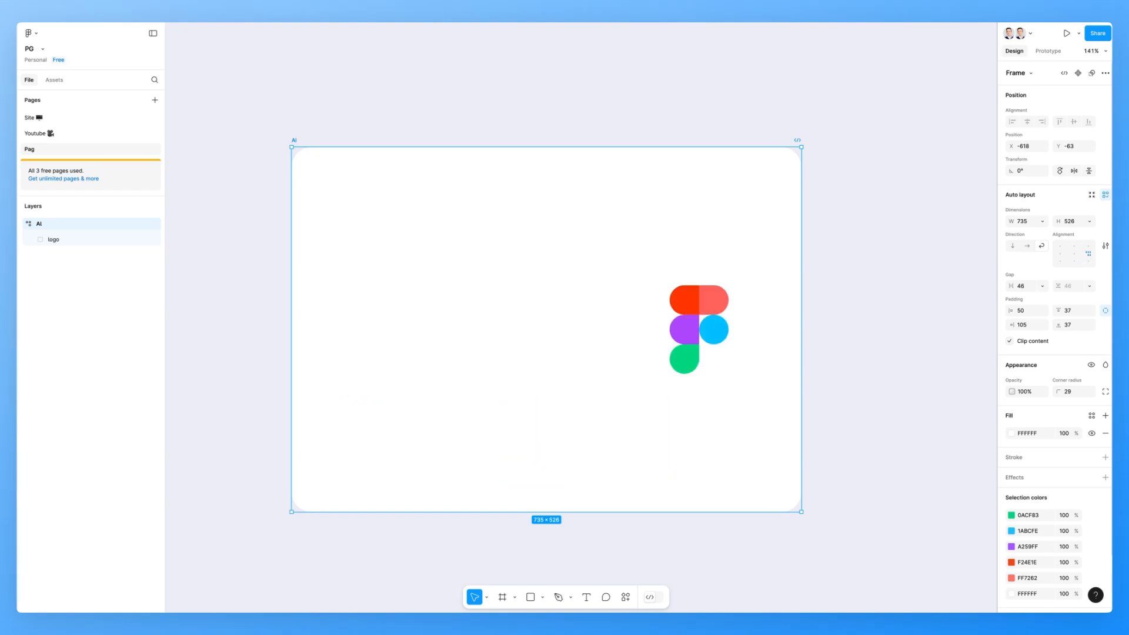
{"action": "left_click", "coordinate": [1074, 254]}
{"action": "left_click", "coordinate": [1060, 247]}
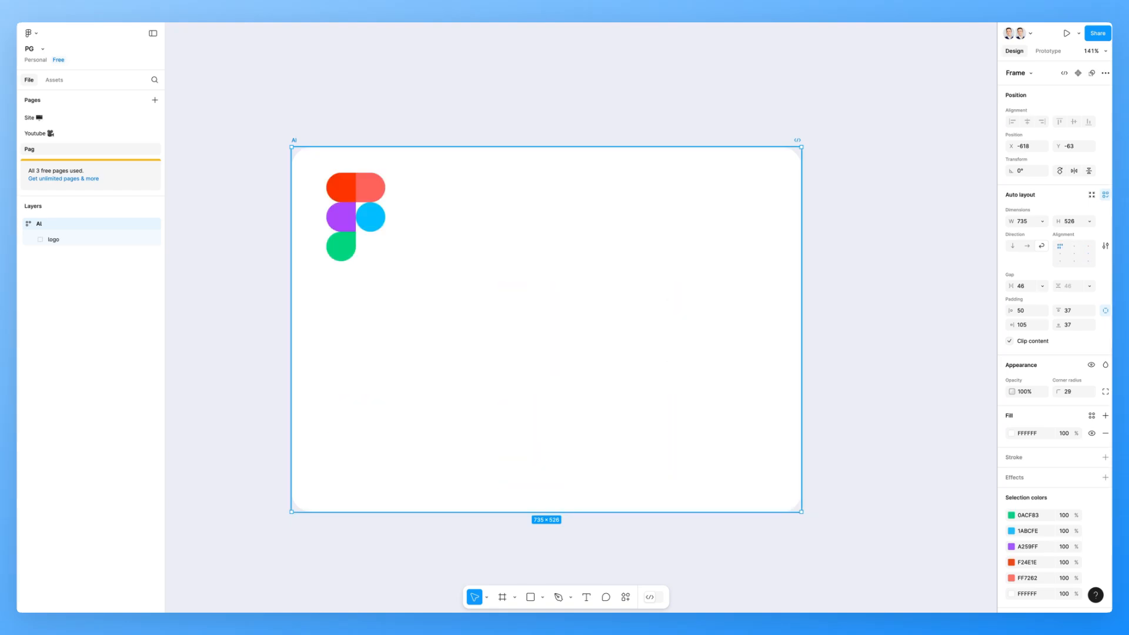
- Duplicate the logo twice in the resized Ai card
{"action": "scroll", "coordinate": [359, 188], "scroll_direction": "left", "scroll_amount": 1}
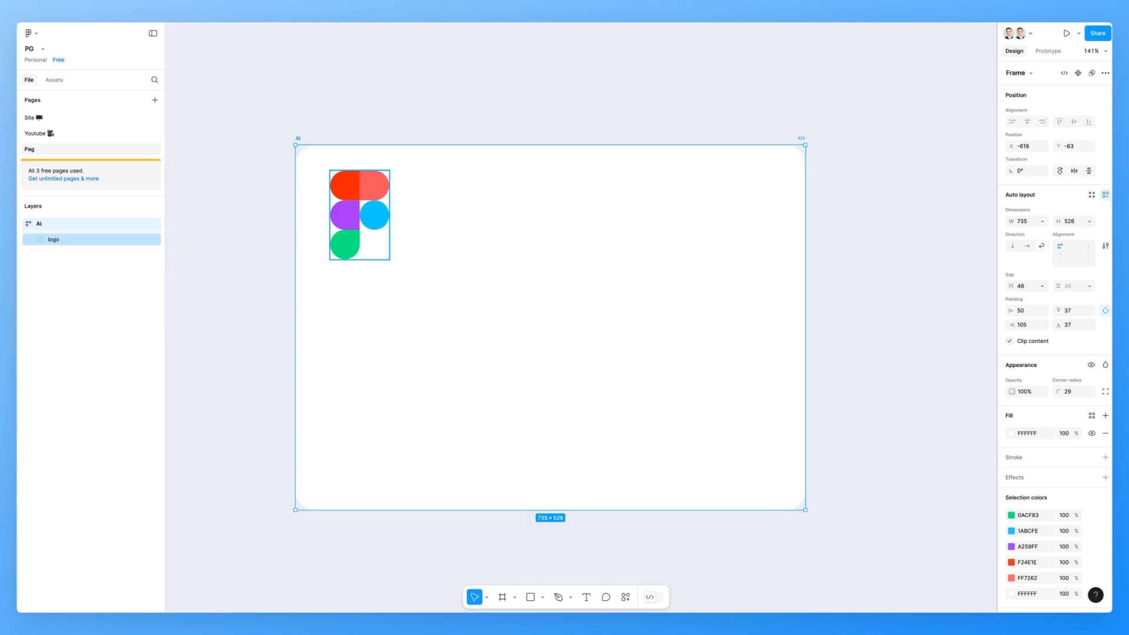
{"action": "left_click", "coordinate": [359, 188]}
{"action": "key", "text": "ctrl+d"}
{"action": "key", "text": "ctrl+d"}
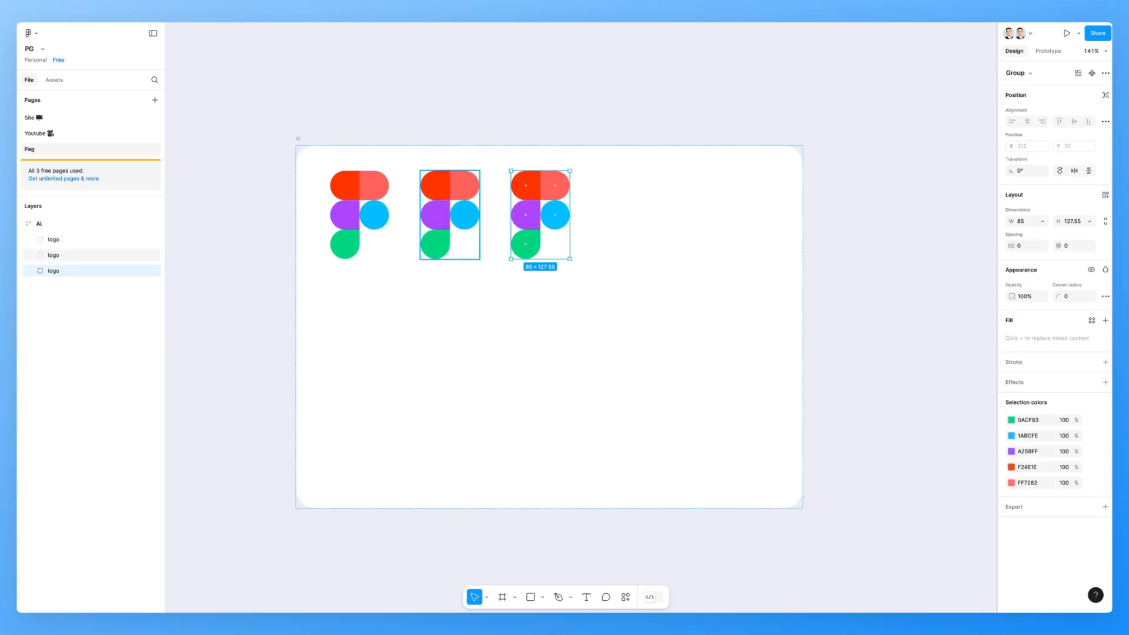
- Preview every alignment position for the three logos in the Ai card, returning to top left
{"action": "left_click", "coordinate": [588, 342]}
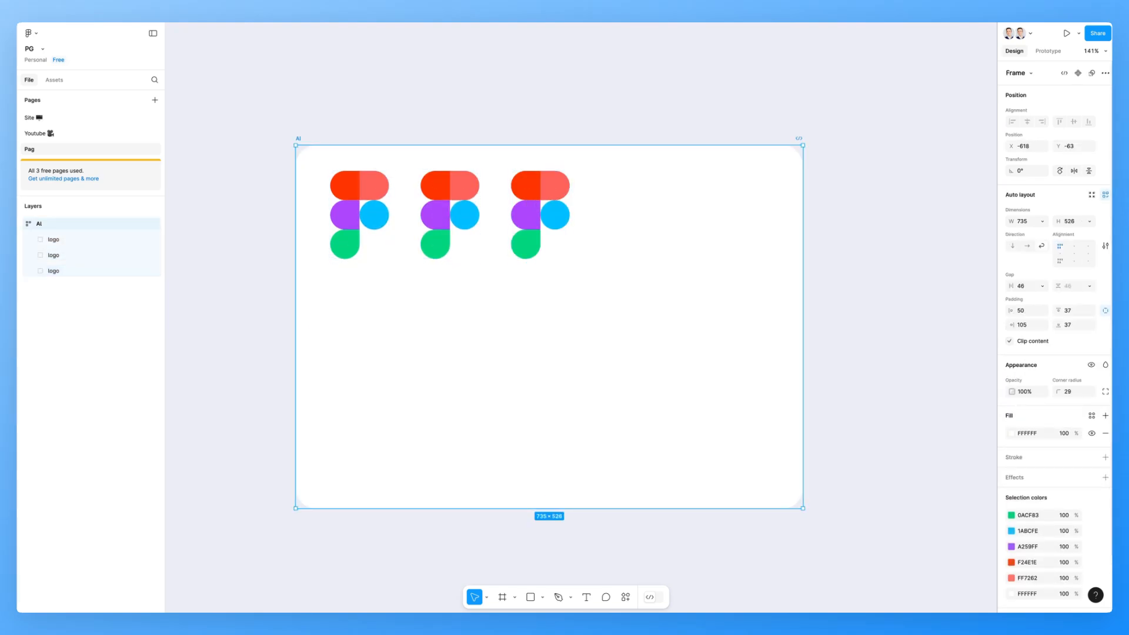
{"action": "left_click", "coordinate": [1060, 254]}
{"action": "left_click", "coordinate": [1074, 254]}
{"action": "left_click", "coordinate": [1088, 254]}
{"action": "left_click", "coordinate": [1089, 246]}
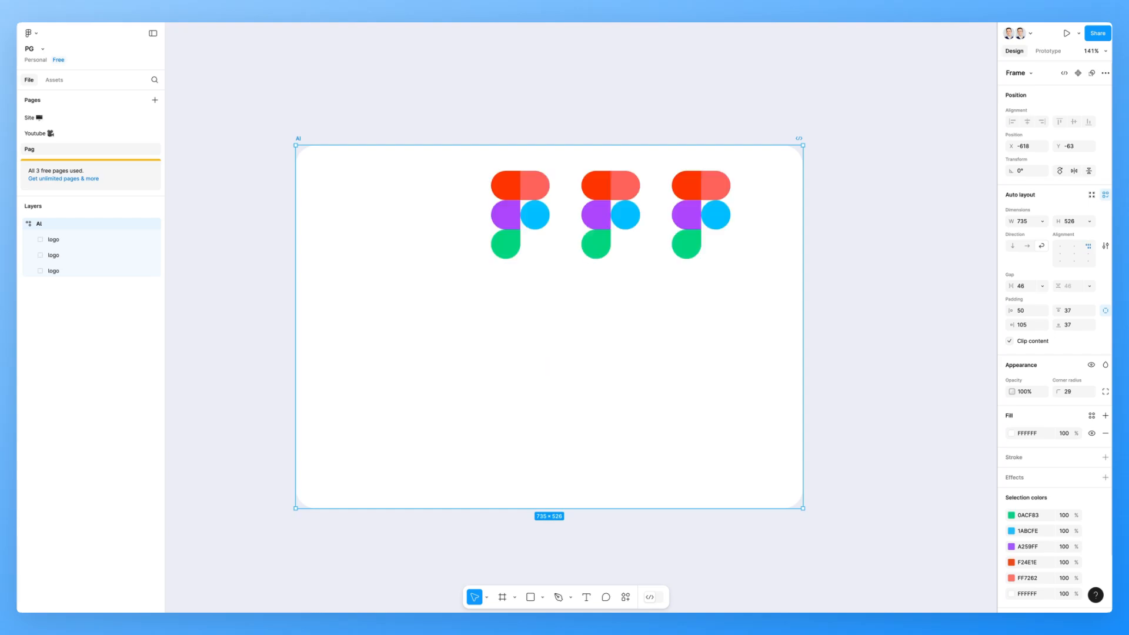
{"action": "left_click", "coordinate": [1060, 261]}
{"action": "left_click", "coordinate": [1074, 261]}
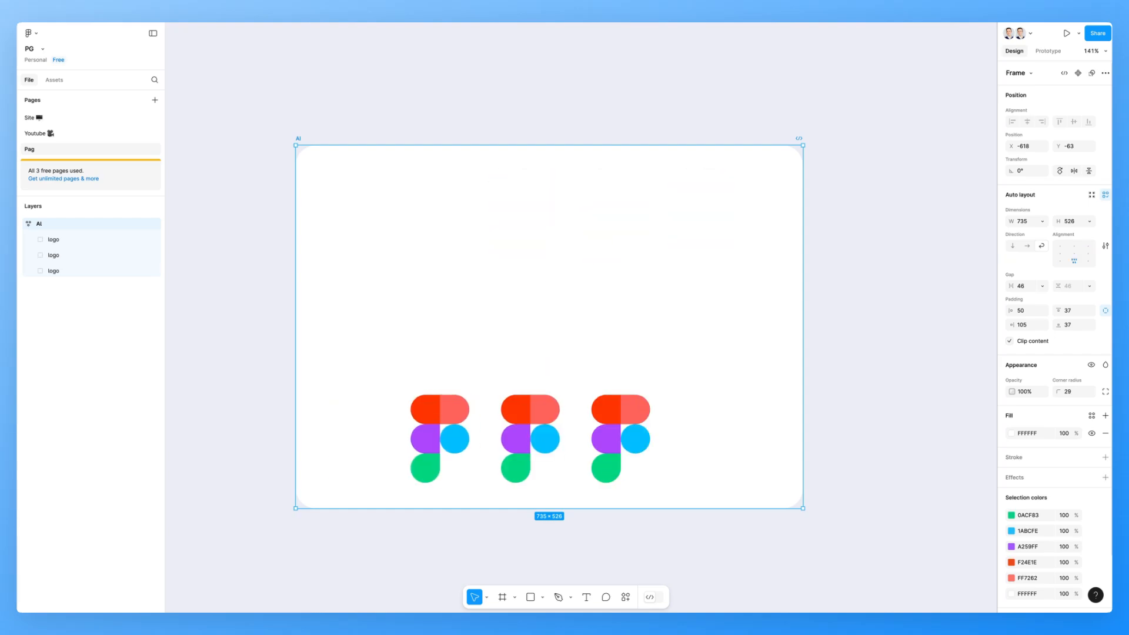
{"action": "left_click", "coordinate": [1089, 260]}
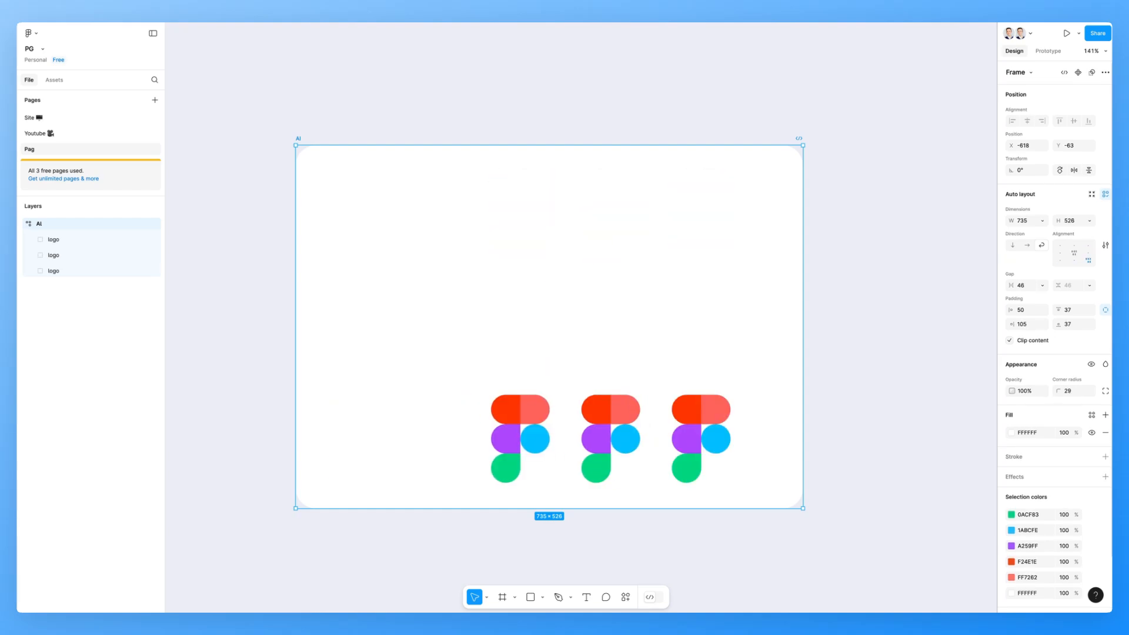
{"action": "left_click", "coordinate": [1074, 254]}
{"action": "left_click", "coordinate": [1060, 246]}
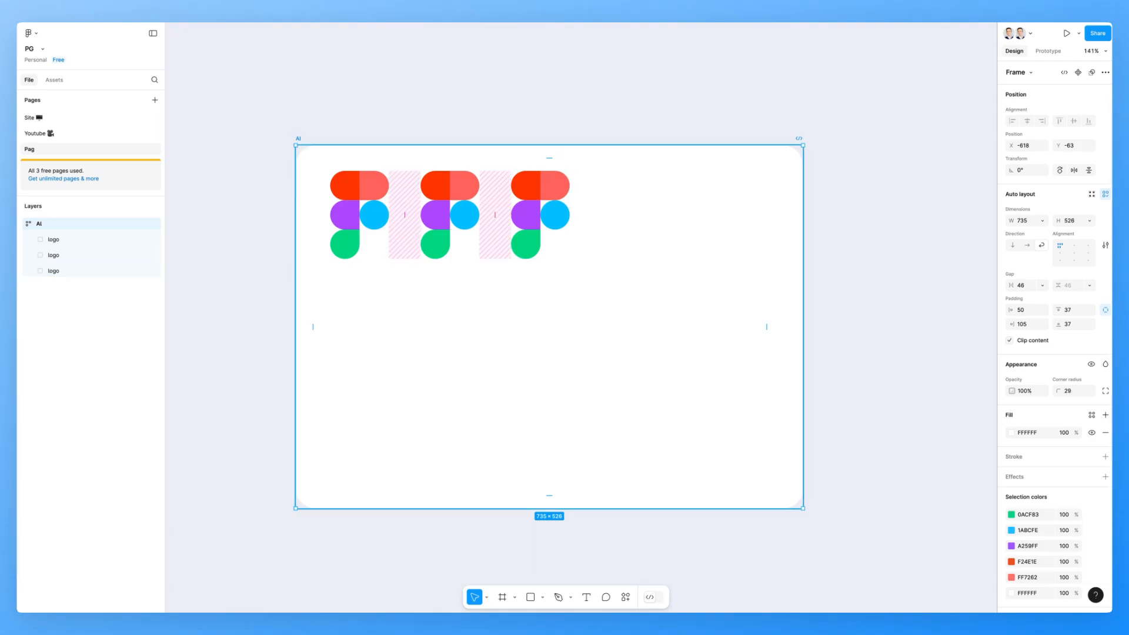
- Wrap the three logos in their own auto layout frame and duplicate that frame
{"action": "left_click", "coordinate": [540, 215]}
{"action": "left_click", "coordinate": [450, 215], "text": "shift"}
{"action": "left_click", "coordinate": [359, 215], "text": "shift"}
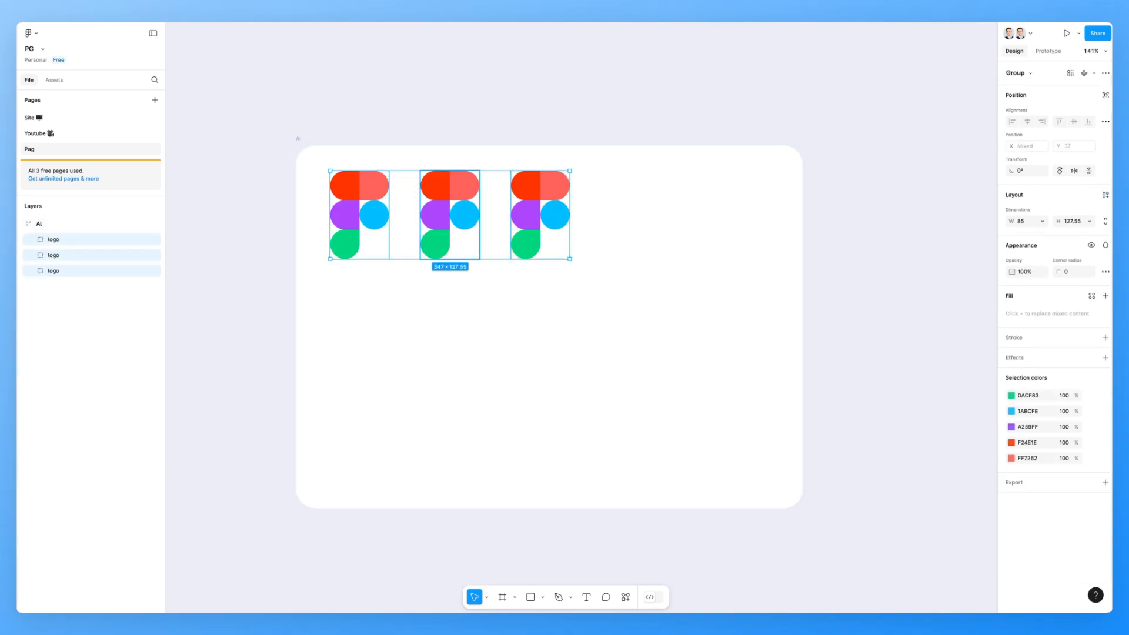
{"action": "key", "text": "shift+a"}
{"action": "key", "text": "ctrl+d"}
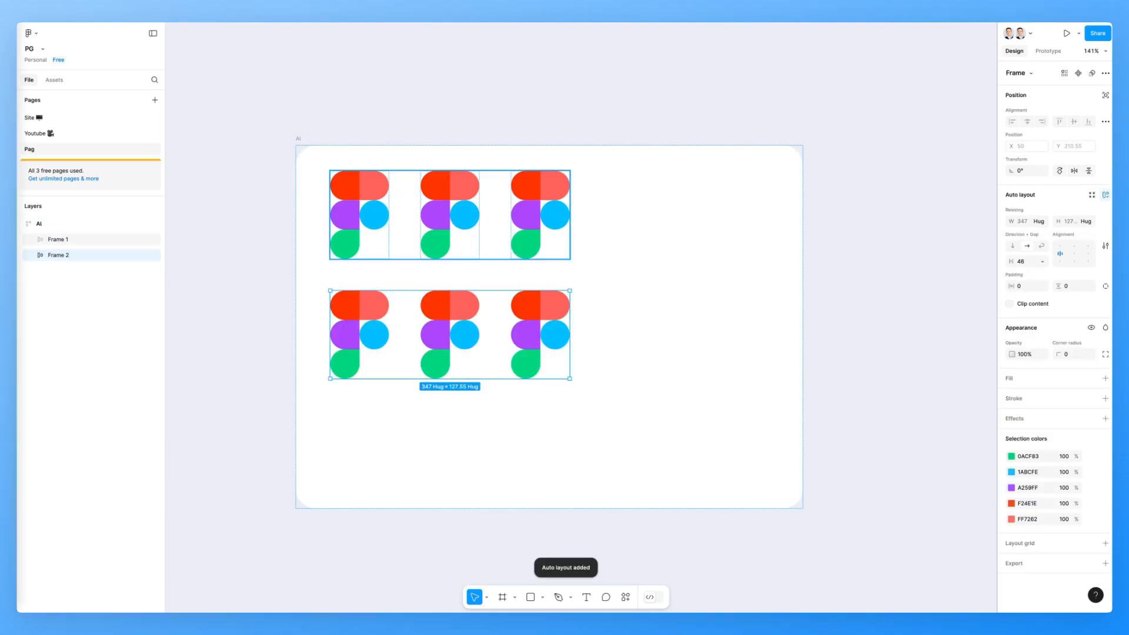
- Set the Ai card's auto layout direction to vertical and align its content to the center
{"action": "left_click", "coordinate": [106, 240]}
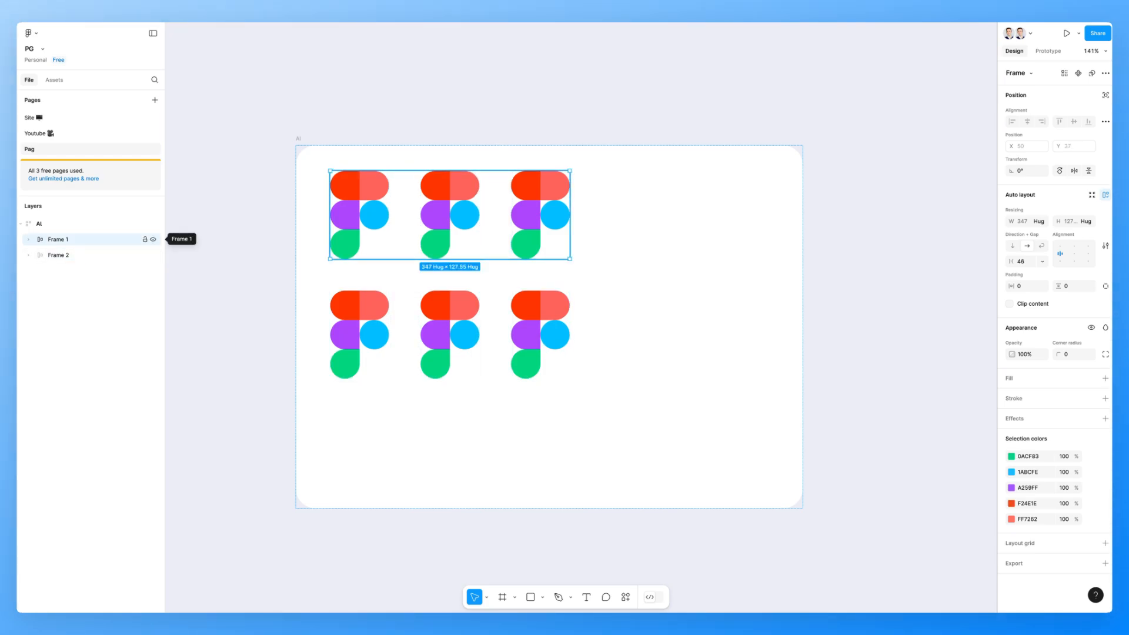
{"action": "left_click", "coordinate": [106, 255]}
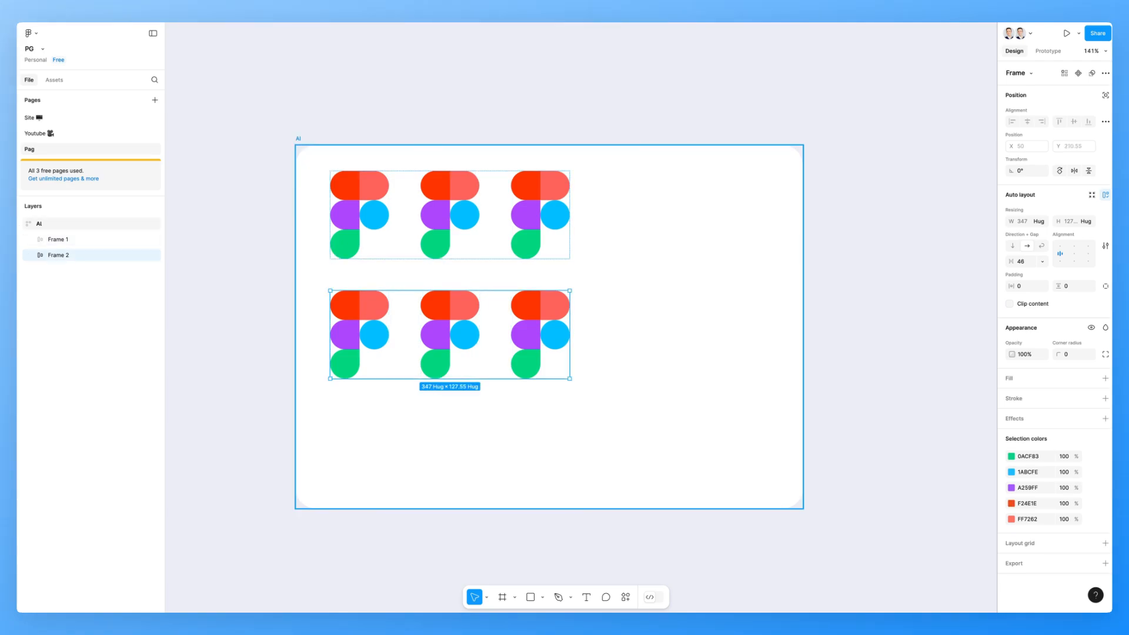
{"action": "left_click", "coordinate": [92, 223]}
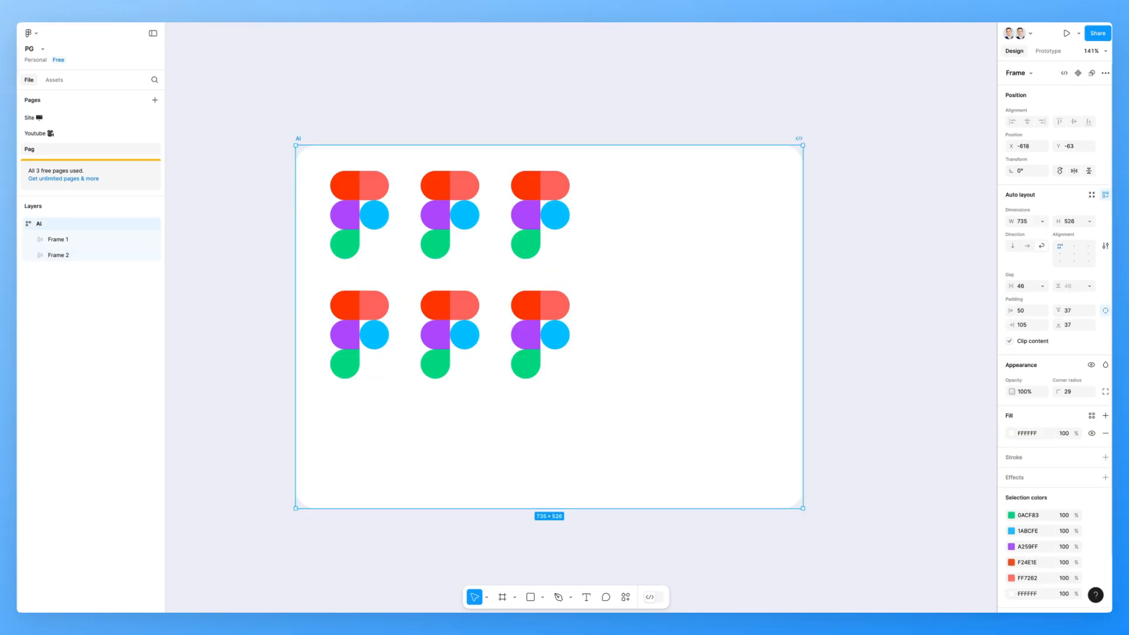
{"action": "left_click", "coordinate": [1028, 245]}
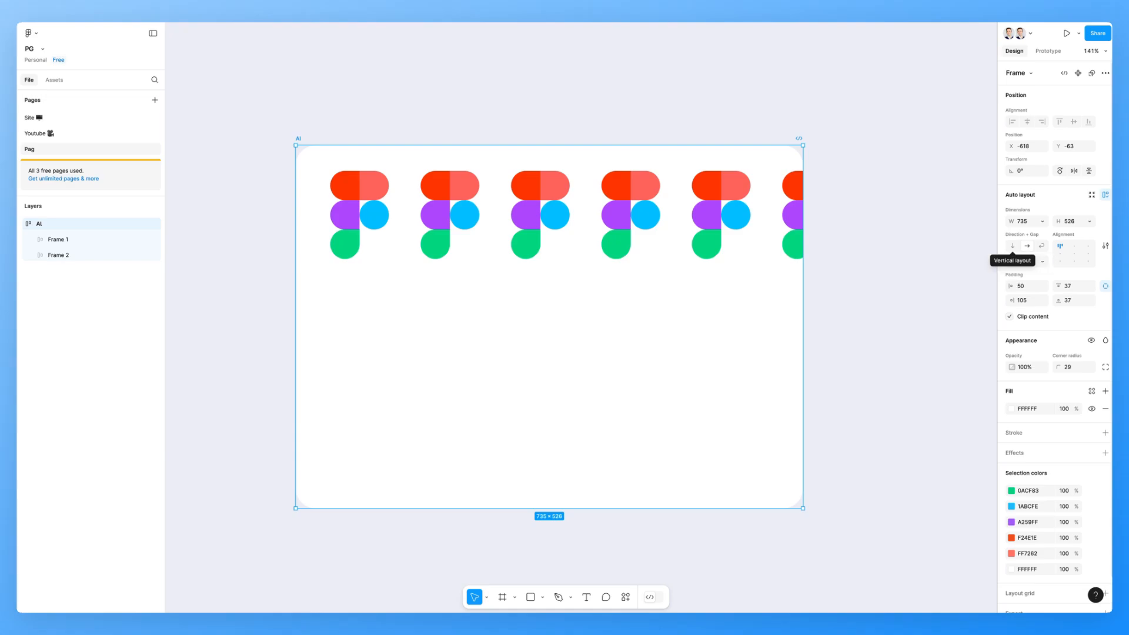
{"action": "left_click", "coordinate": [1013, 246]}
{"action": "left_click", "coordinate": [1074, 254]}
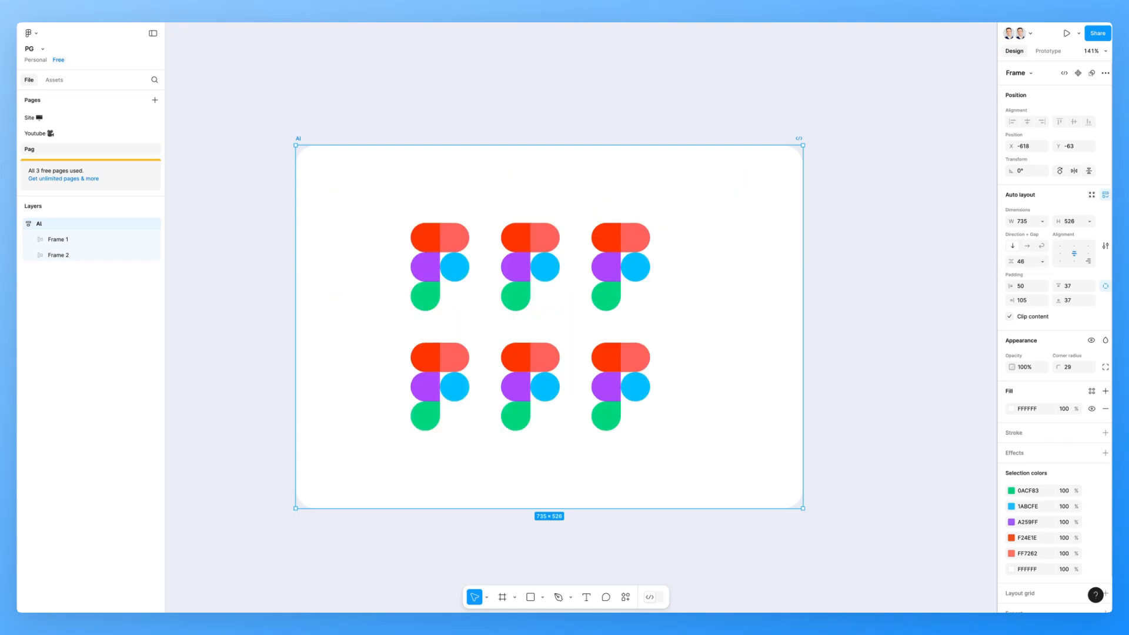
- Preview the other alignment positions for the two logo rows, ending with center alignment
{"action": "left_click", "coordinate": [1089, 261]}
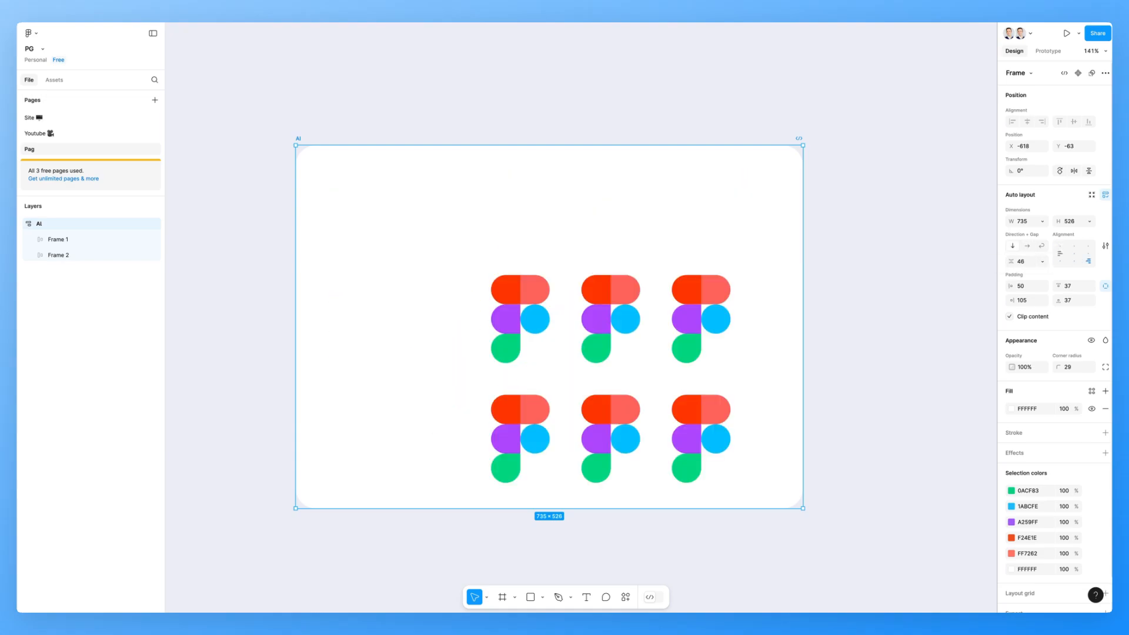
{"action": "left_click", "coordinate": [1060, 261]}
{"action": "left_click", "coordinate": [1074, 246]}
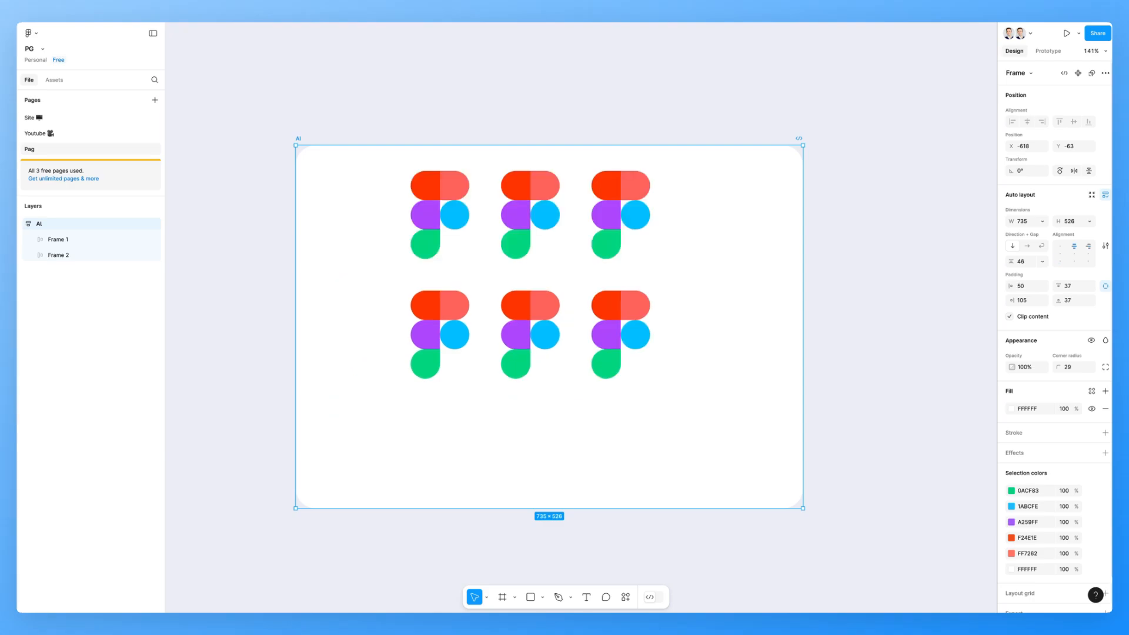
{"action": "left_click", "coordinate": [1088, 246]}
{"action": "left_click", "coordinate": [1074, 254]}
{"action": "left_click", "coordinate": [1060, 246]}
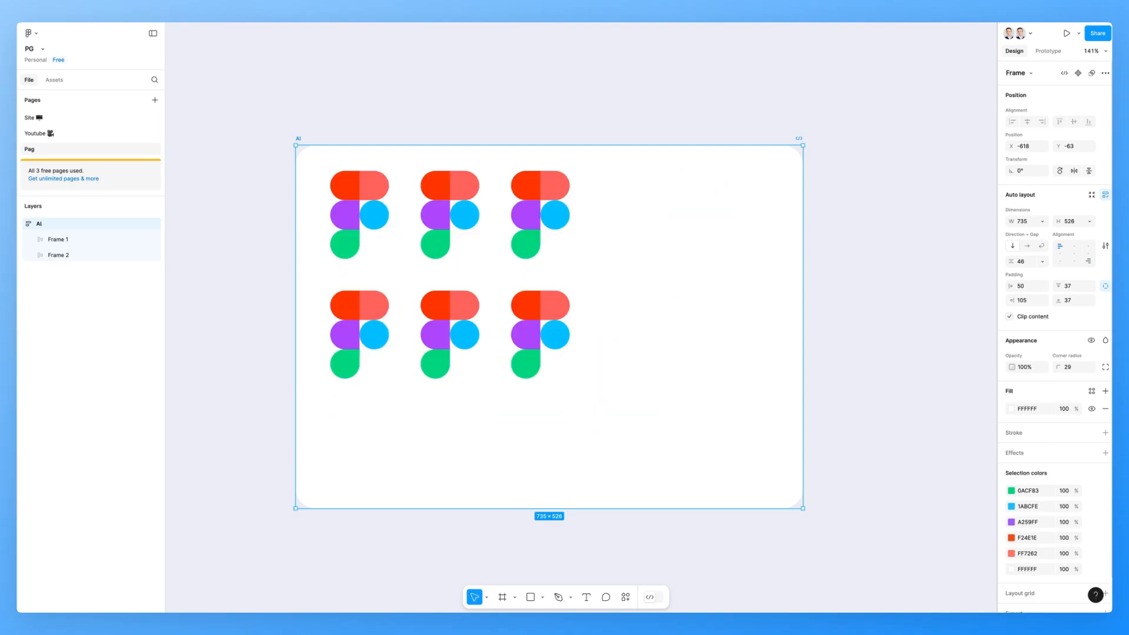
{"action": "left_click", "coordinate": [1089, 262]}
{"action": "left_click", "coordinate": [1074, 253]}
{"action": "scroll", "coordinate": [690, 274], "scroll_direction": "down", "scroll_amount": 2}
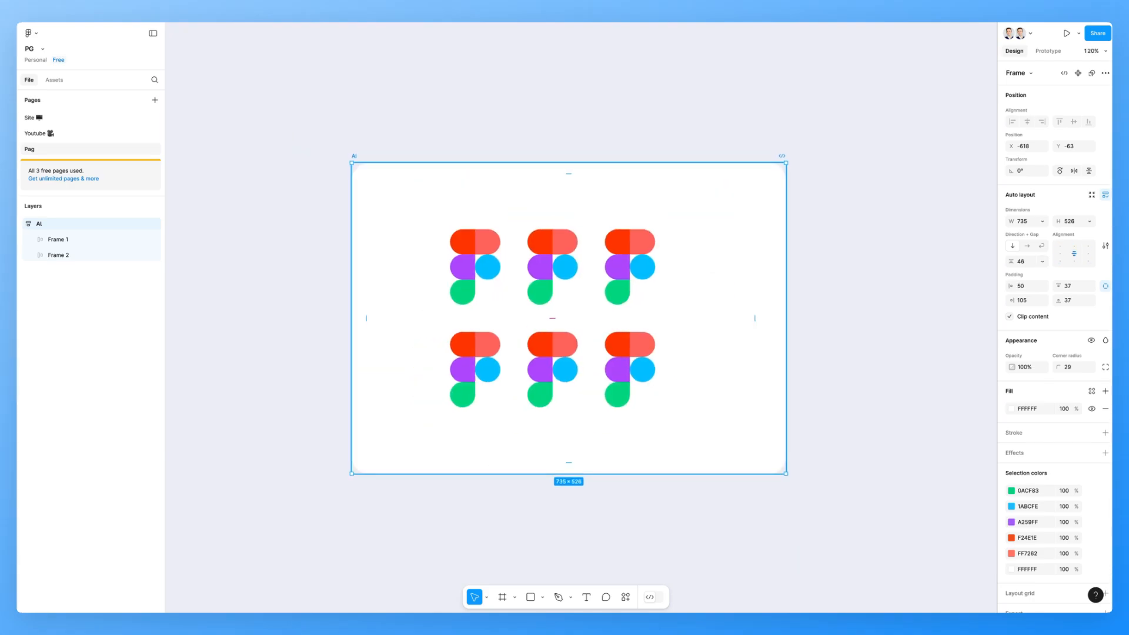
{"action": "scroll", "coordinate": [690, 273], "scroll_direction": "right", "scroll_amount": 1}
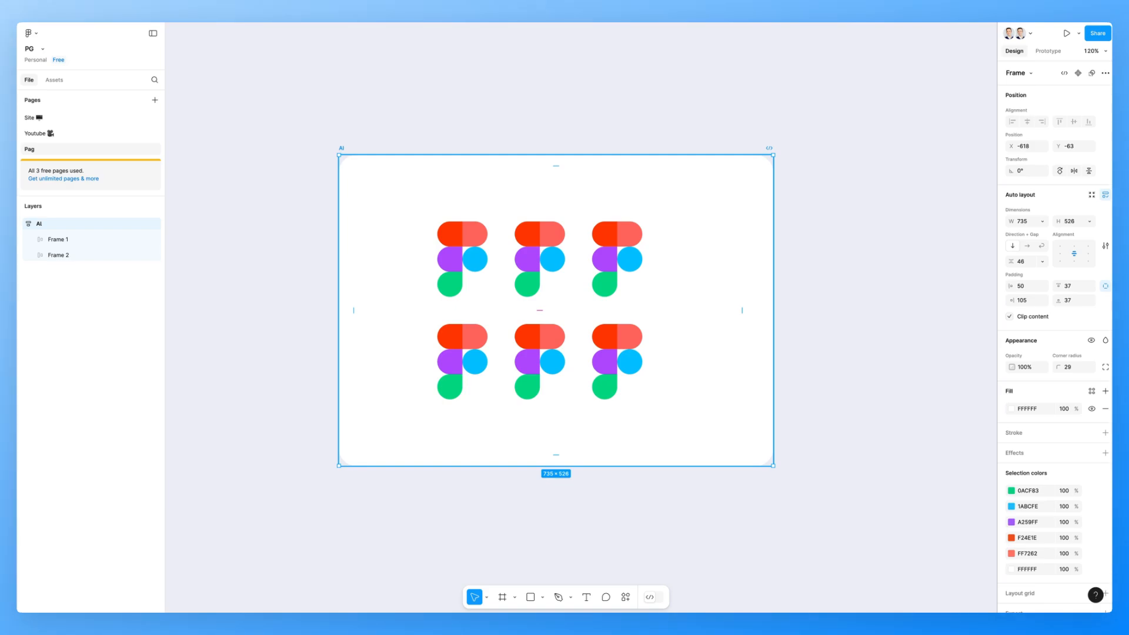
{"action": "scroll", "coordinate": [692, 271], "scroll_direction": "up", "scroll_amount": 2}
{"action": "scroll", "coordinate": [692, 272], "scroll_direction": "left", "scroll_amount": 1}
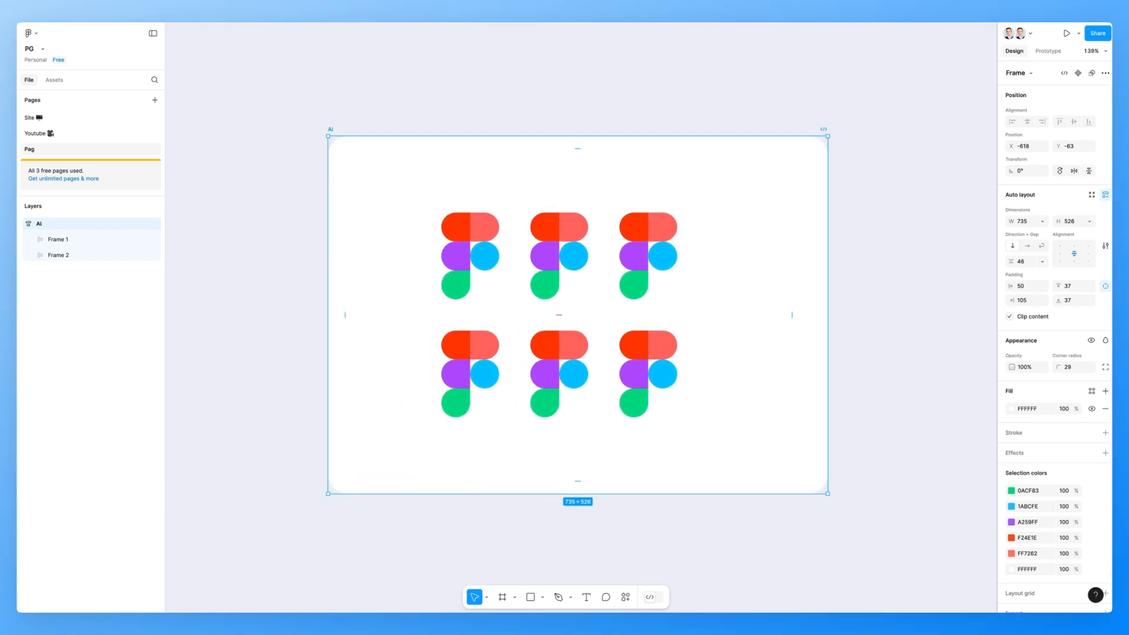
{"action": "scroll", "coordinate": [700, 272], "scroll_direction": "up", "scroll_amount": 2}
{"action": "key", "text": "Escape"}
{"action": "scroll", "coordinate": [576, 307], "scroll_direction": "down", "scroll_amount": 1}
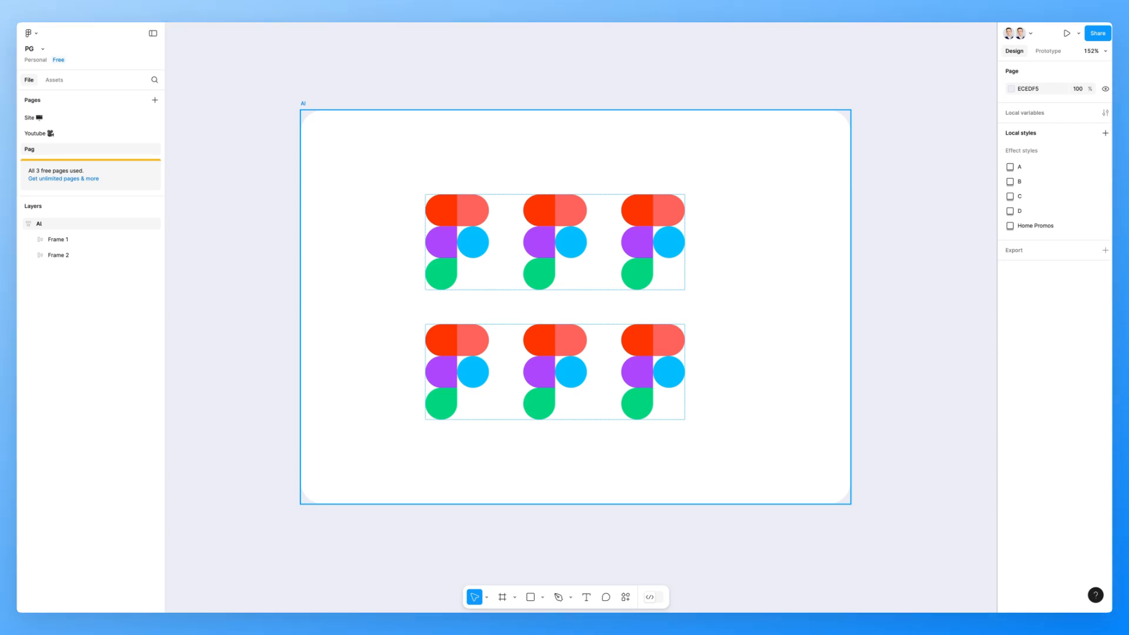
{"action": "scroll", "coordinate": [750, 218], "scroll_direction": "up", "scroll_amount": 1}
{"action": "scroll", "coordinate": [581, 310], "scroll_direction": "left", "scroll_amount": 1}
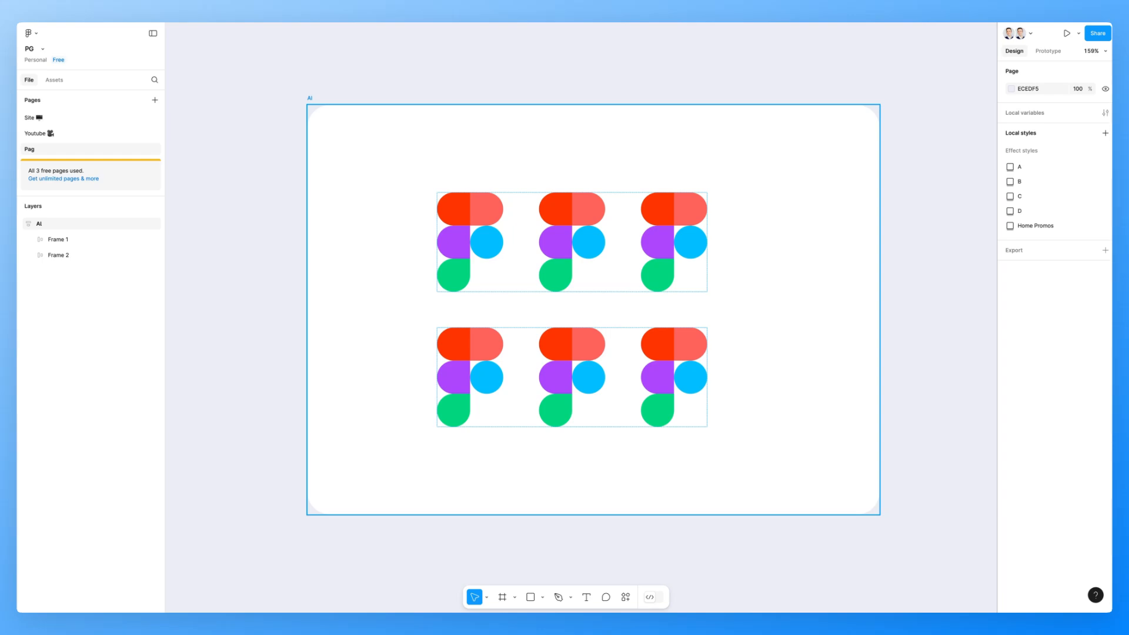
{"action": "scroll", "coordinate": [585, 310], "scroll_direction": "right", "scroll_amount": 1}
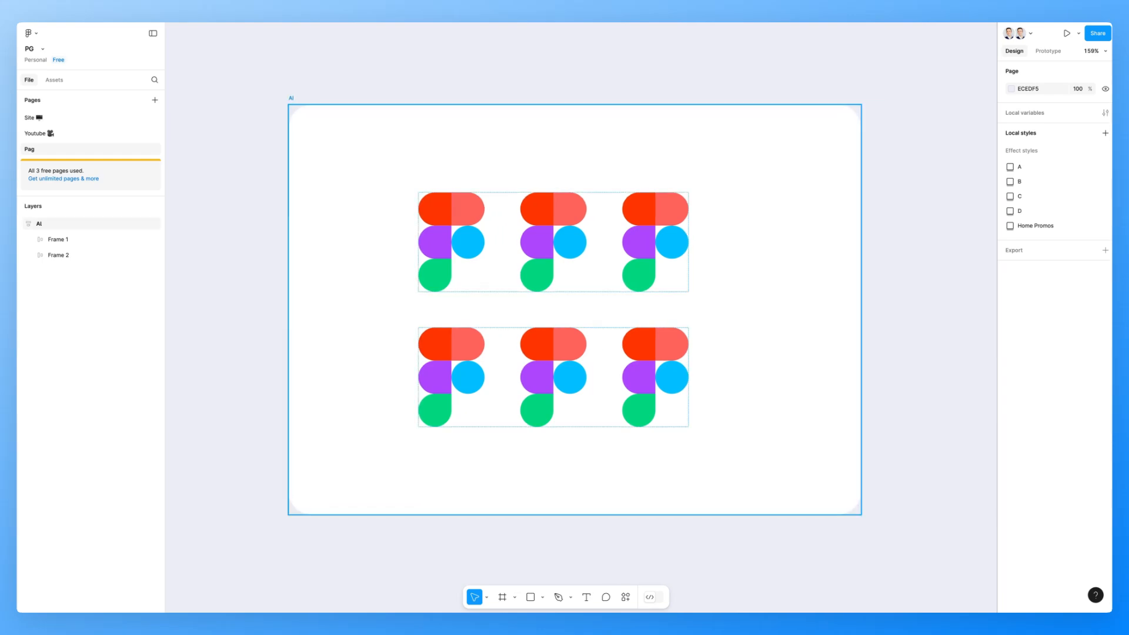
- Inspect the Ai card's left and right padding on the canvas
{"action": "left_click", "coordinate": [291, 98]}
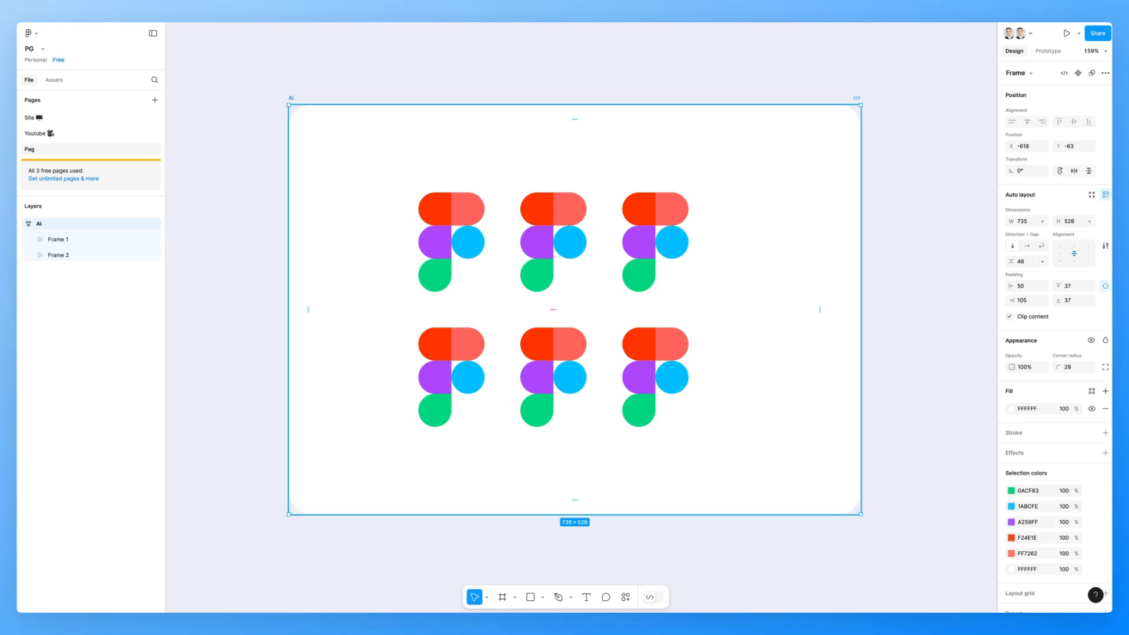
{"action": "left_click", "coordinate": [308, 310]}
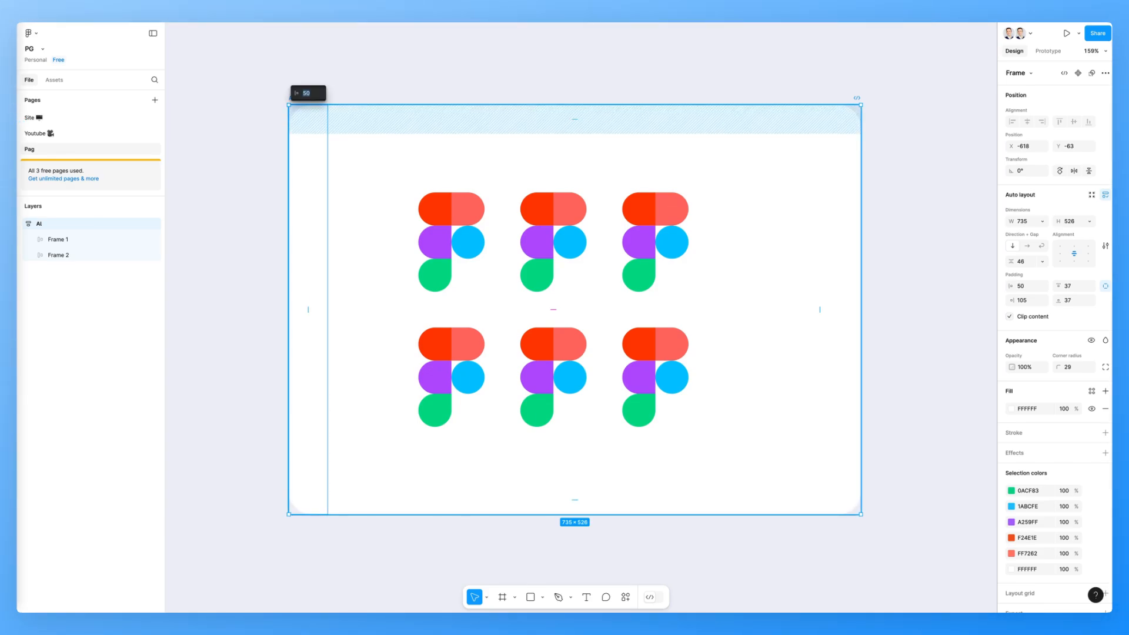
{"action": "key", "text": "Tab"}
{"action": "key", "text": "Escape"}
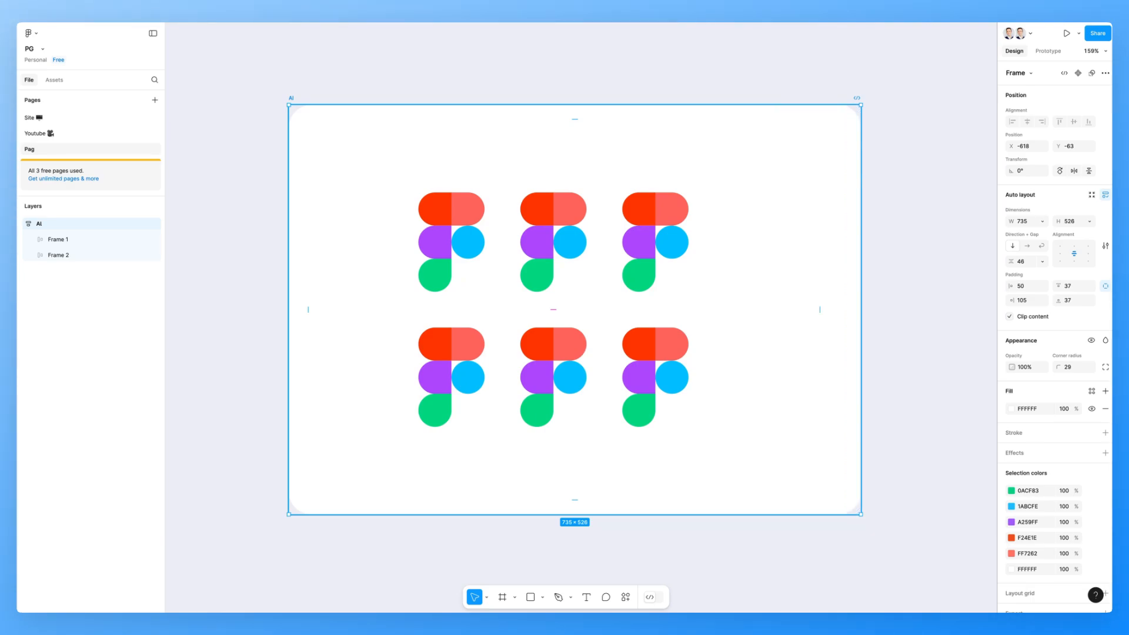
{"action": "scroll", "coordinate": [766, 276], "scroll_direction": "down", "scroll_amount": 2}
{"action": "scroll", "coordinate": [743, 303], "scroll_direction": "right", "scroll_amount": 1}
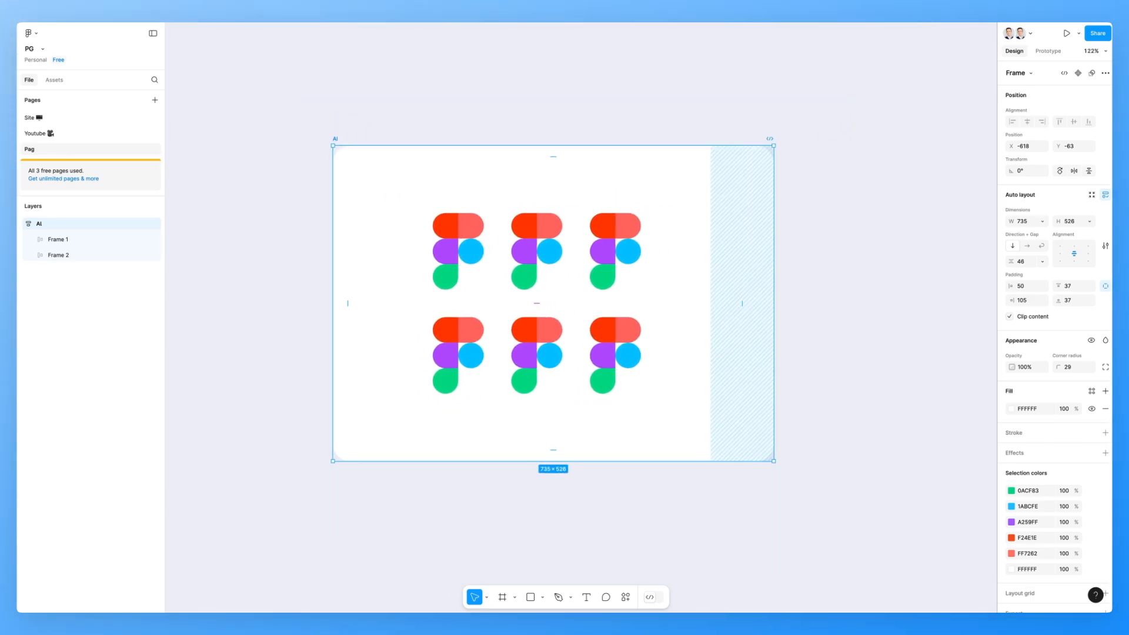
{"action": "scroll", "coordinate": [637, 264], "scroll_direction": "up", "scroll_amount": 3}
{"action": "scroll", "coordinate": [547, 314], "scroll_direction": "left", "scroll_amount": 1}
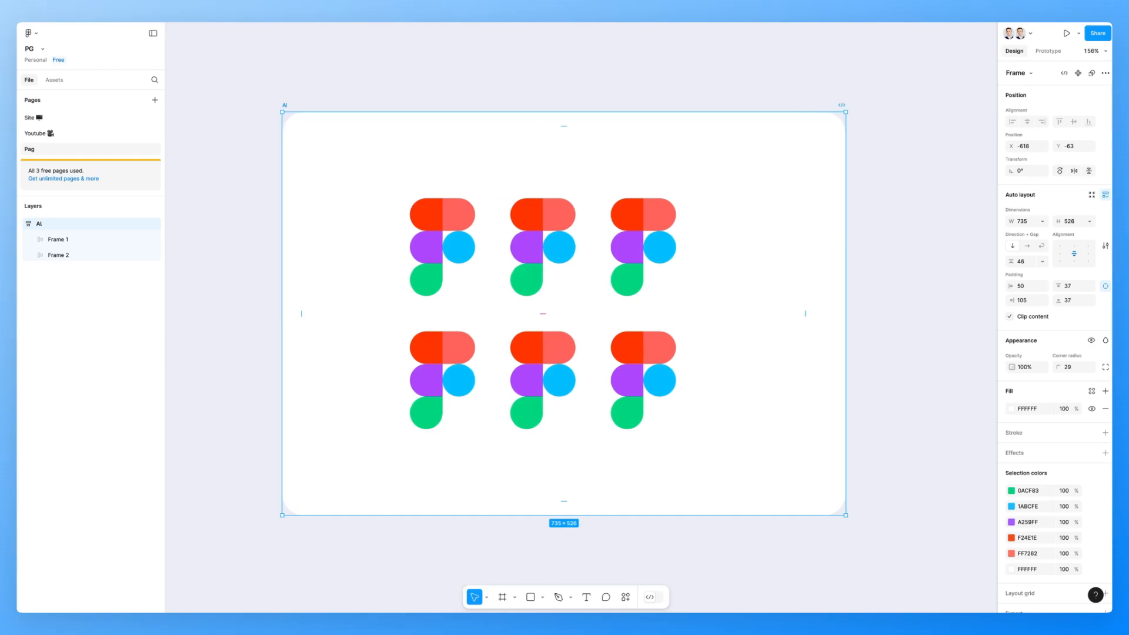
{"action": "scroll", "coordinate": [547, 314], "scroll_direction": "down", "scroll_amount": 1}
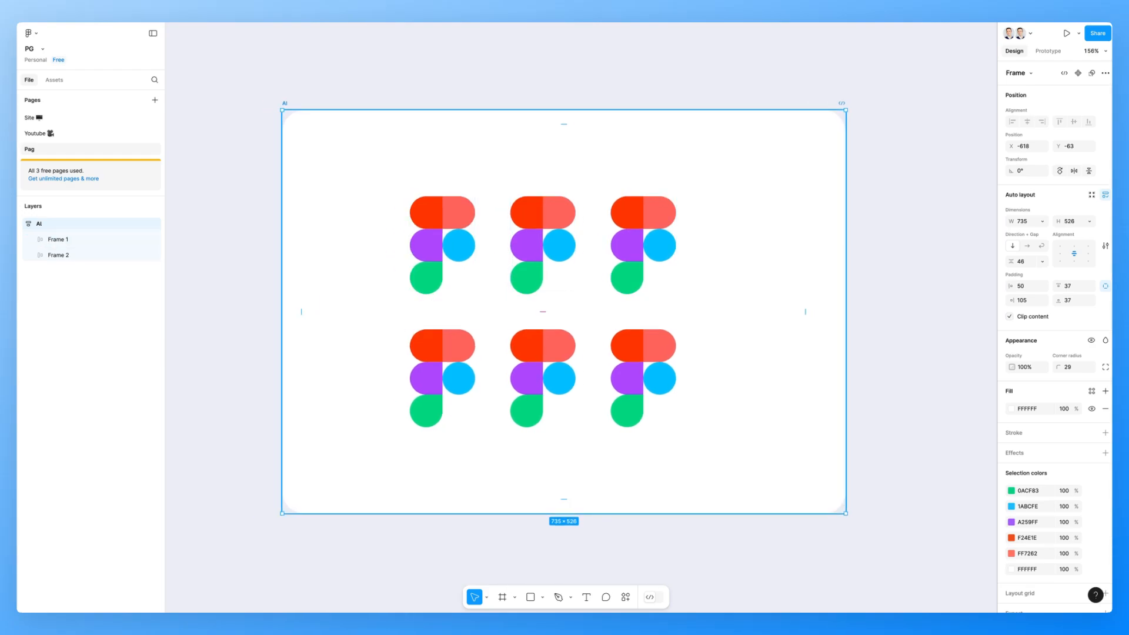
{"action": "left_click", "coordinate": [806, 311]}
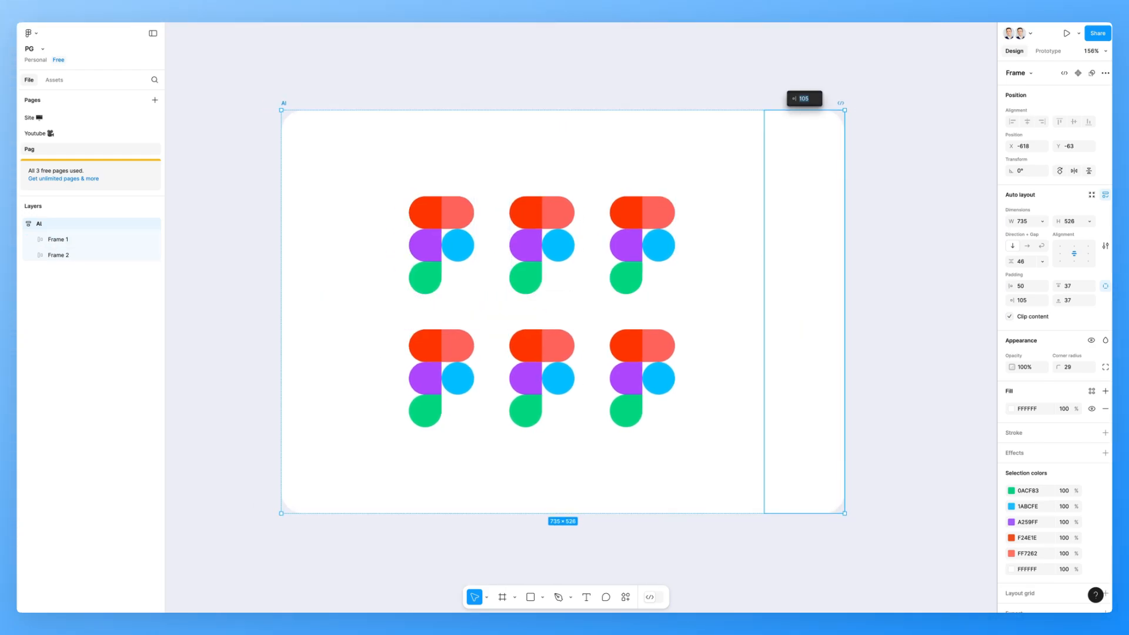
{"action": "left_click", "coordinate": [906, 313]}
{"action": "left_click", "coordinate": [810, 313]}
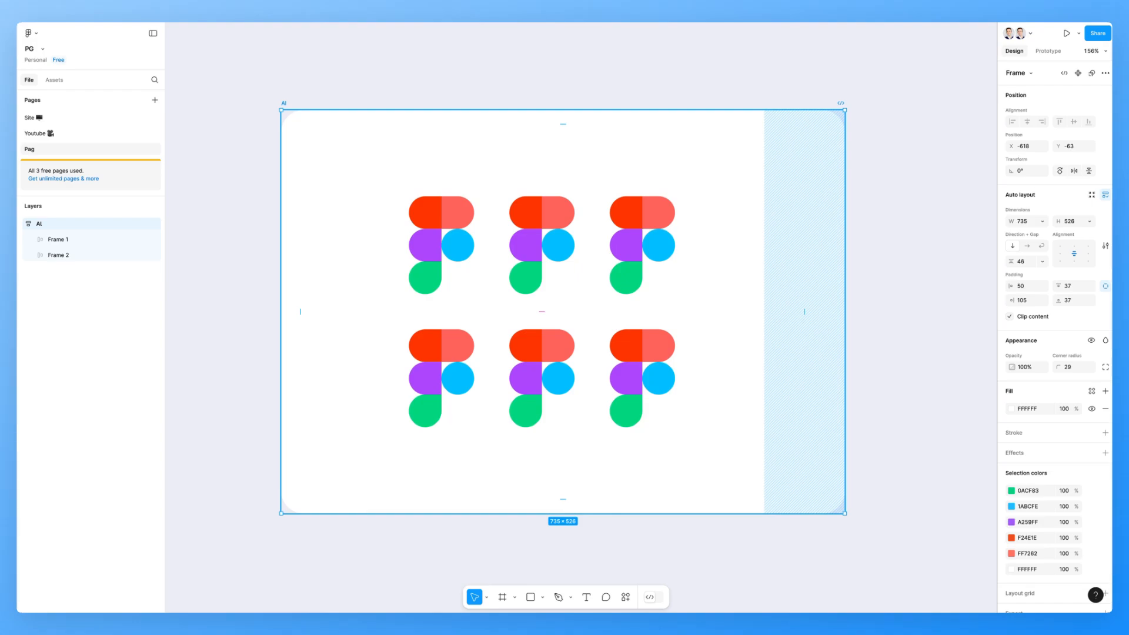